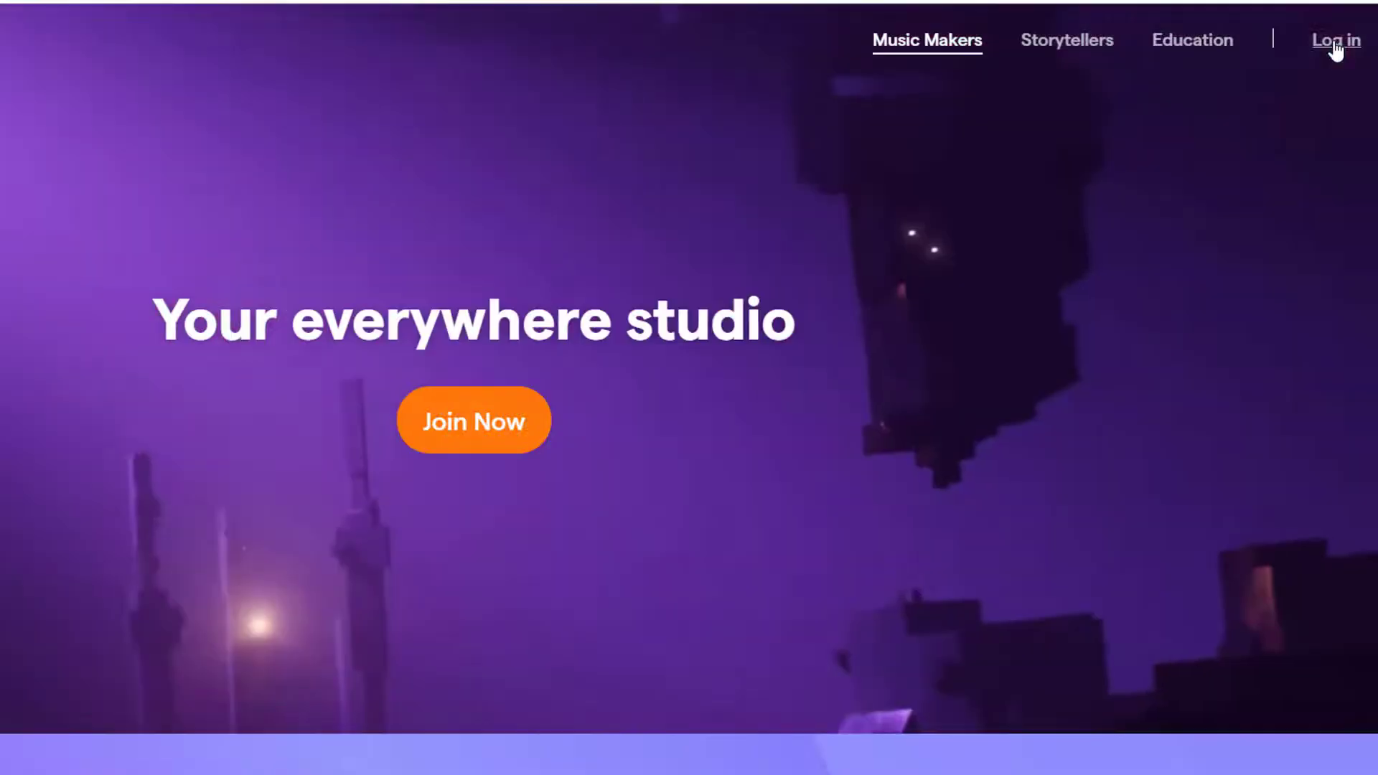
Sign in to Soundtrap with a Google account.
click(1335, 41)
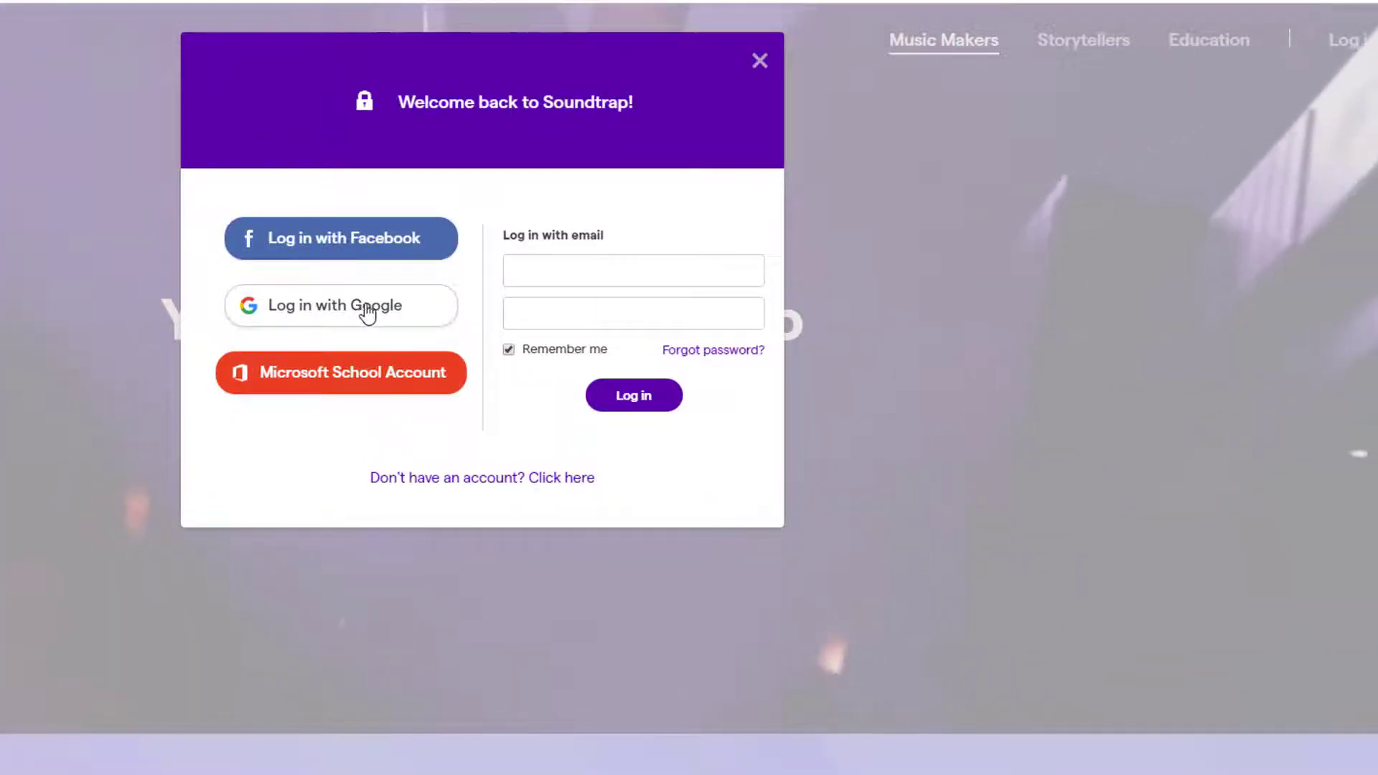
click(366, 309)
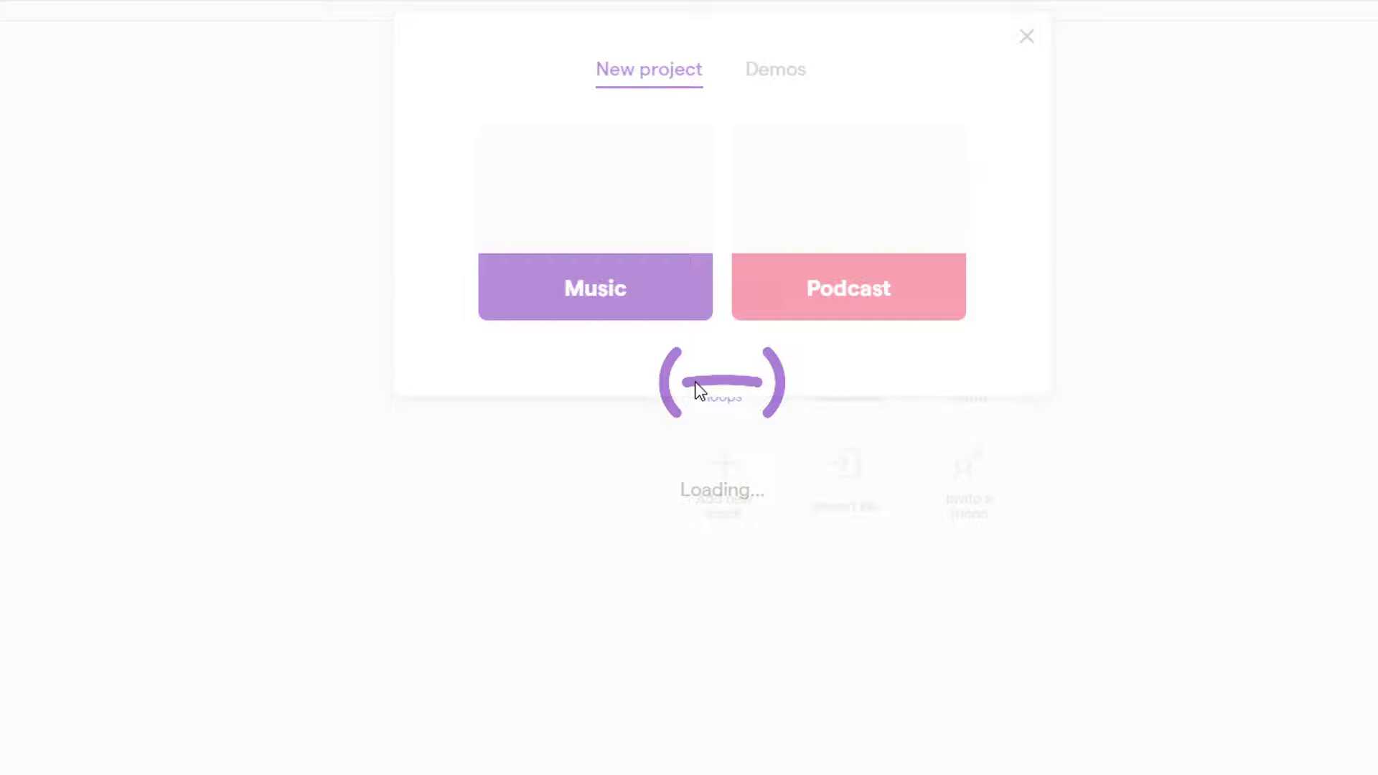
Create a new Podcast project and bring up the Add New Track choices.
click(870, 293)
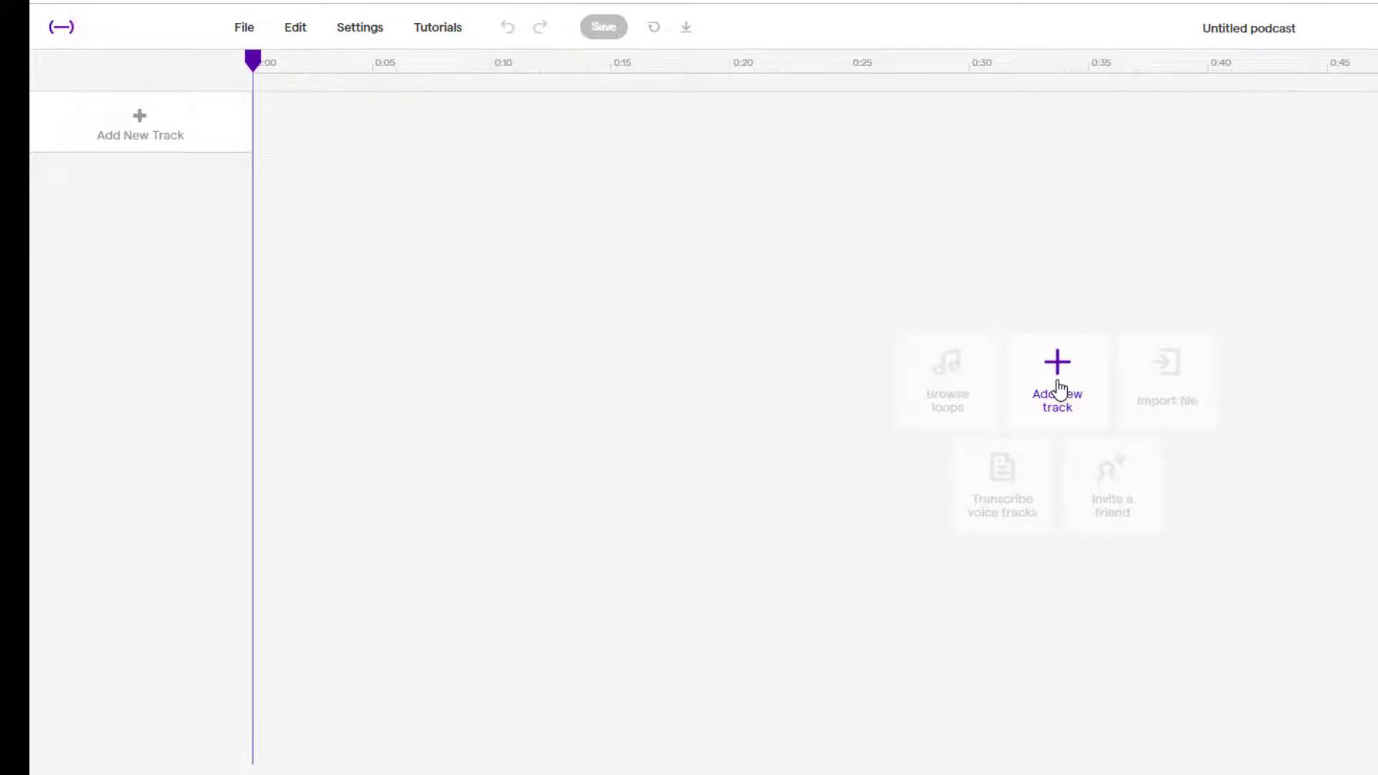
click(1061, 392)
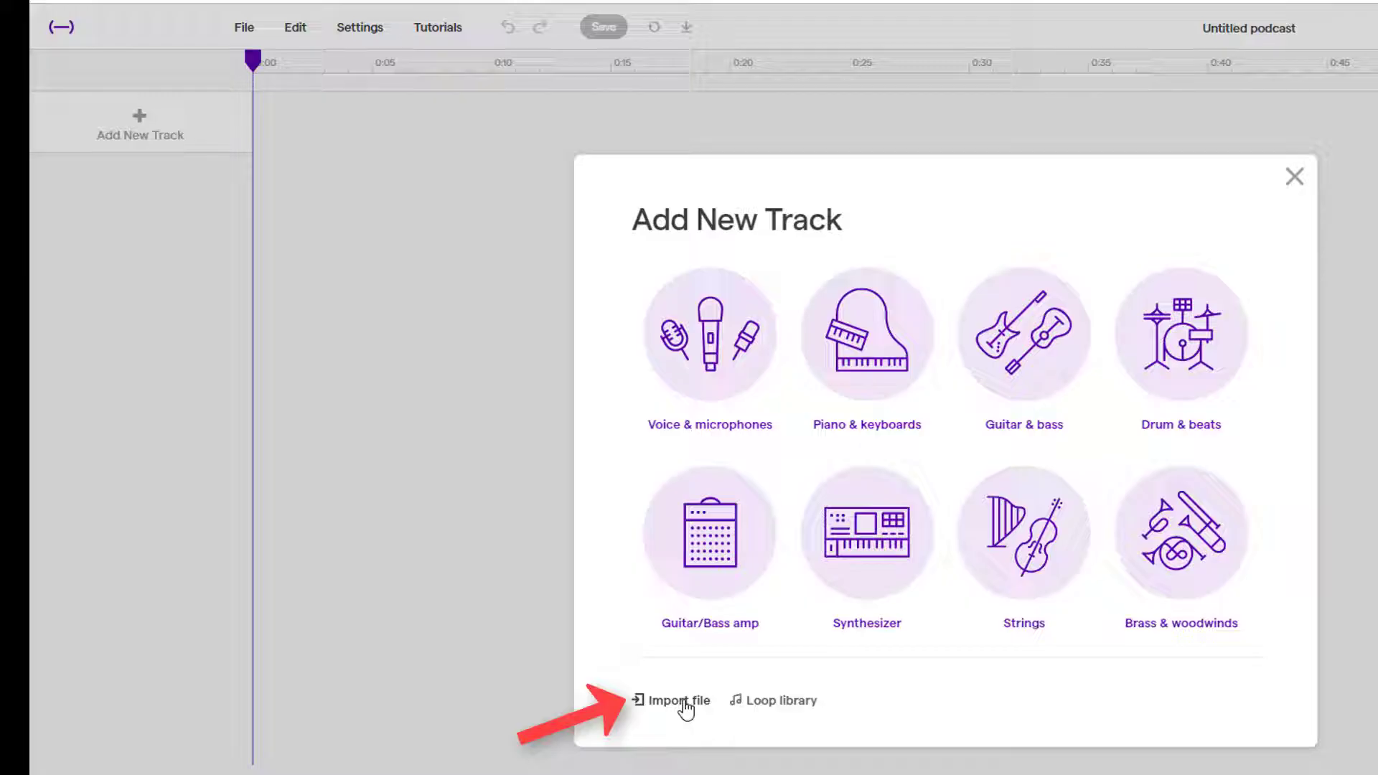
Add a Voice & microphones track, record two voice takes, then close the recording panel.
click(726, 385)
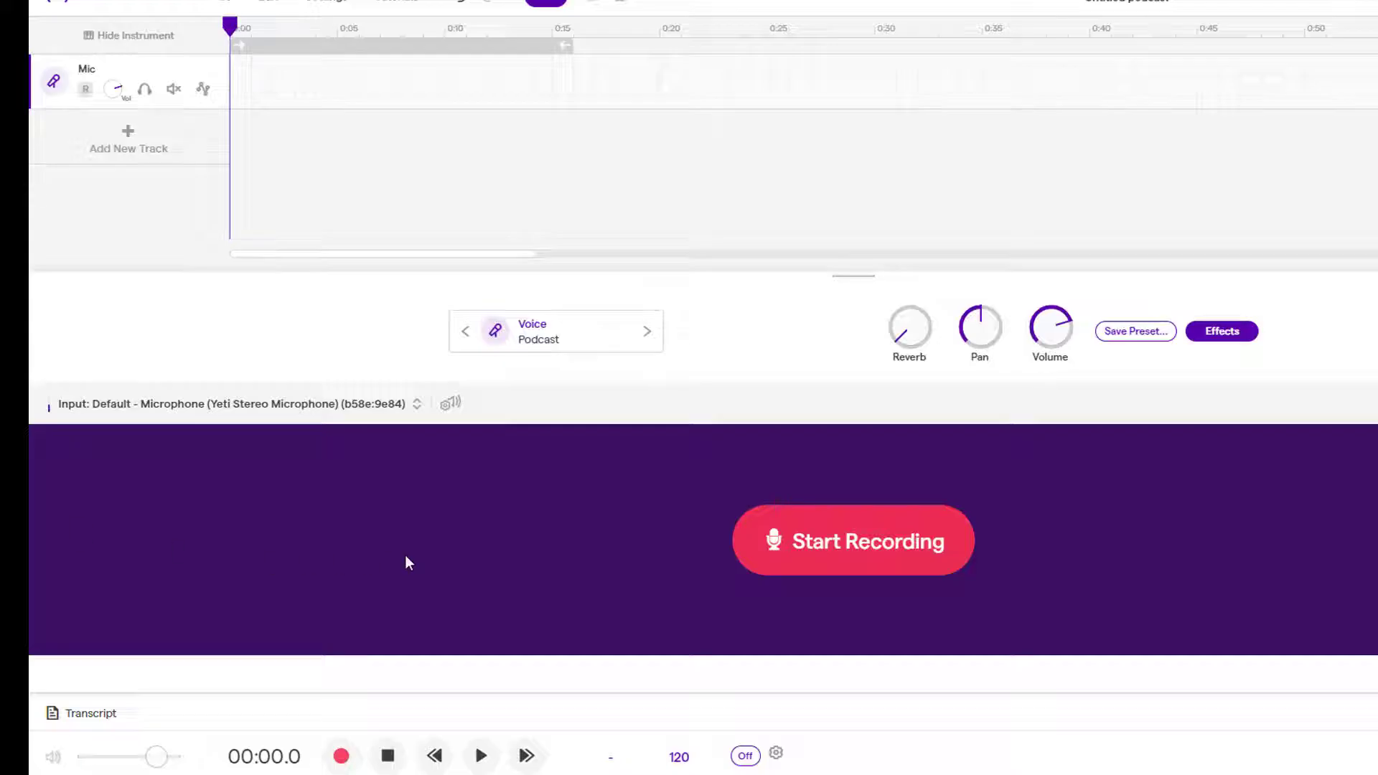
click(845, 549)
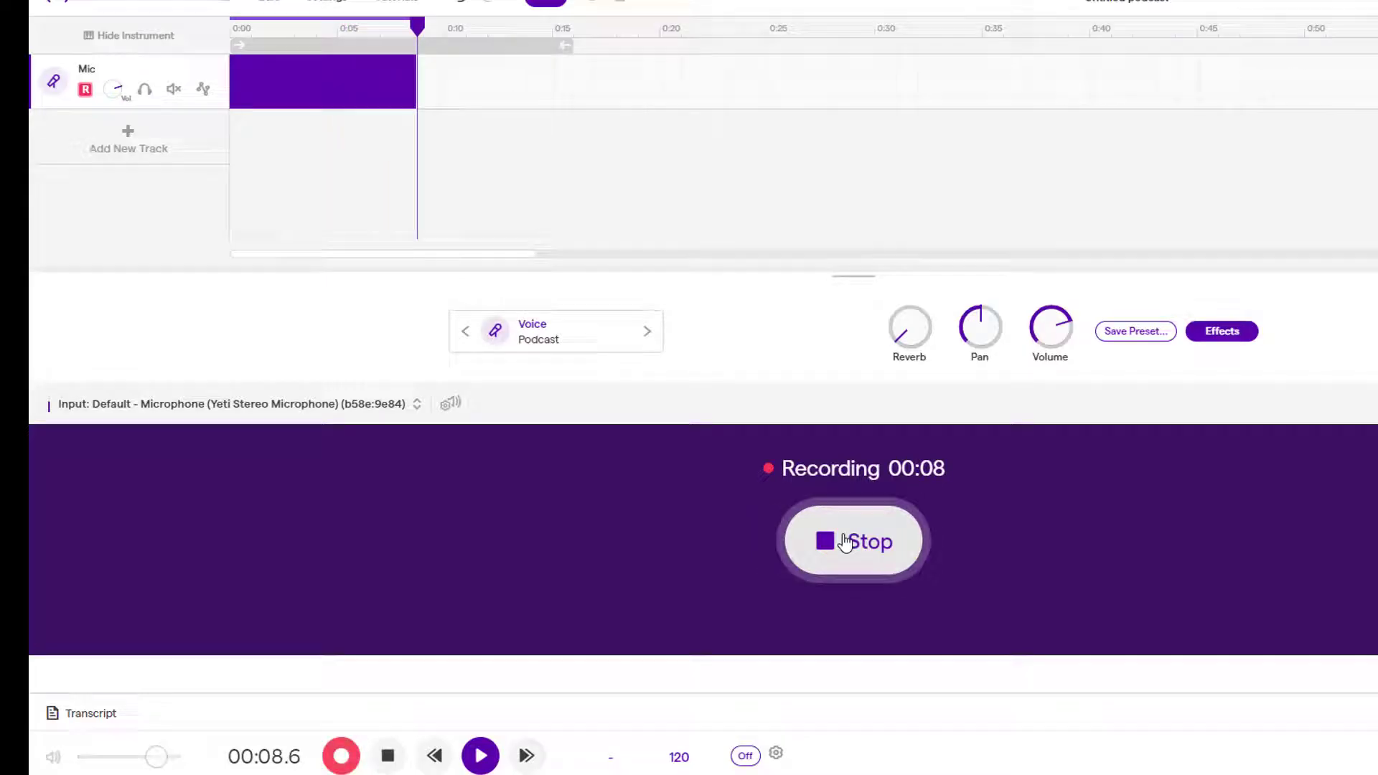
click(845, 544)
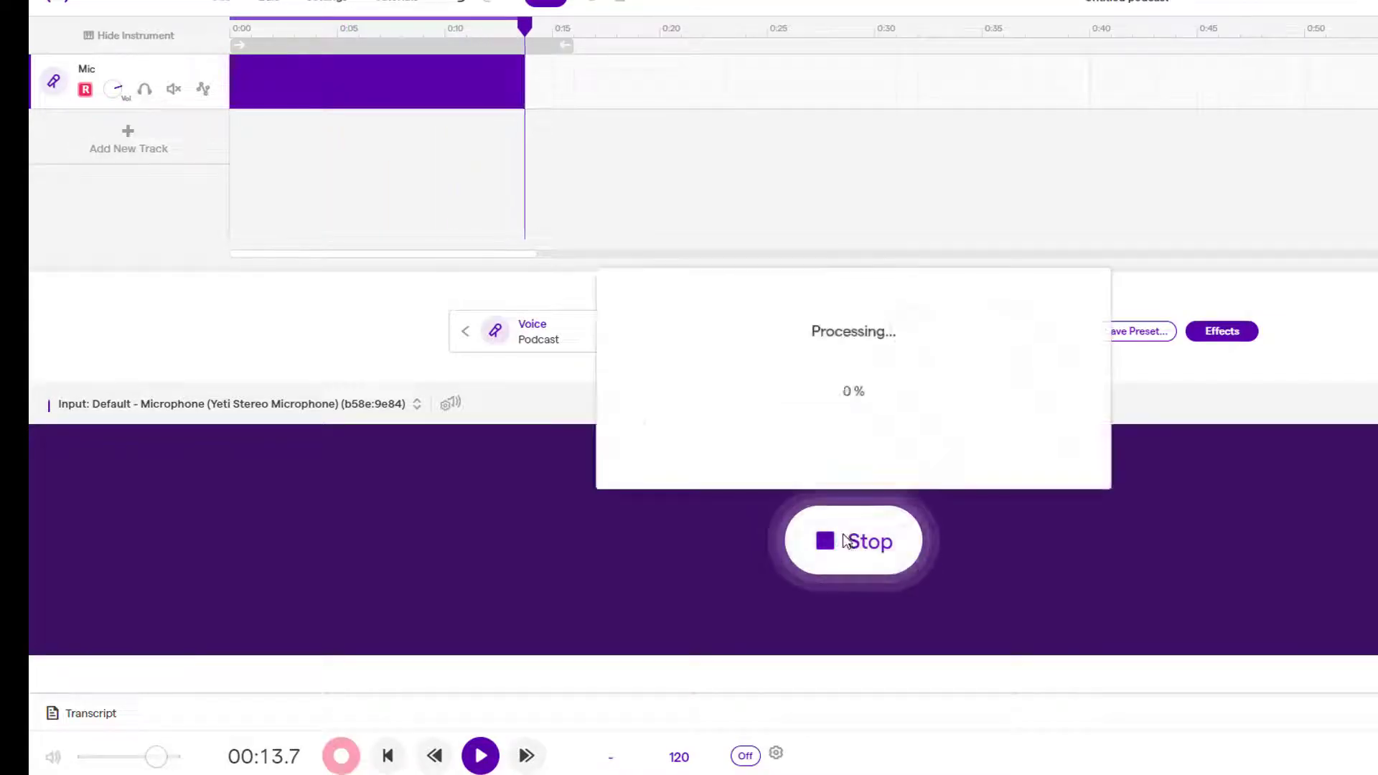
click(807, 540)
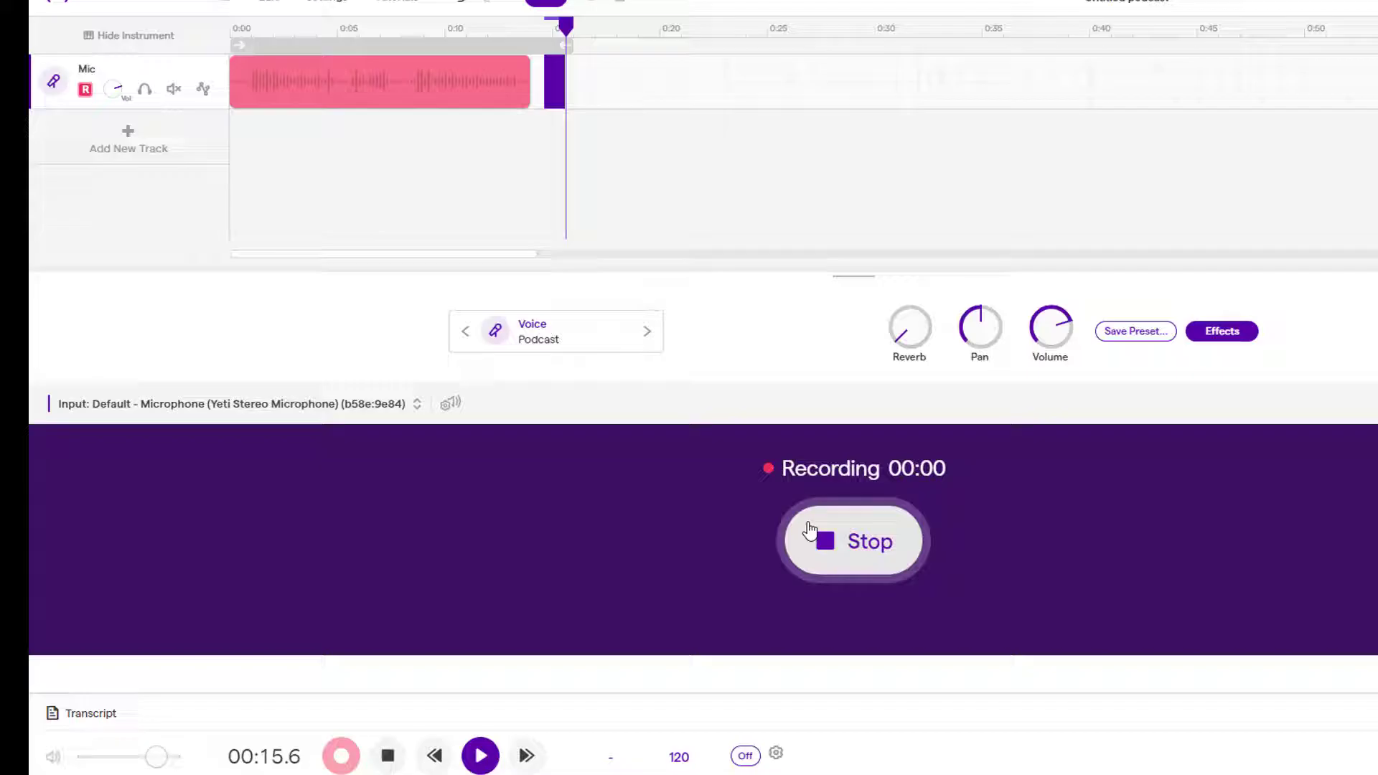
click(820, 540)
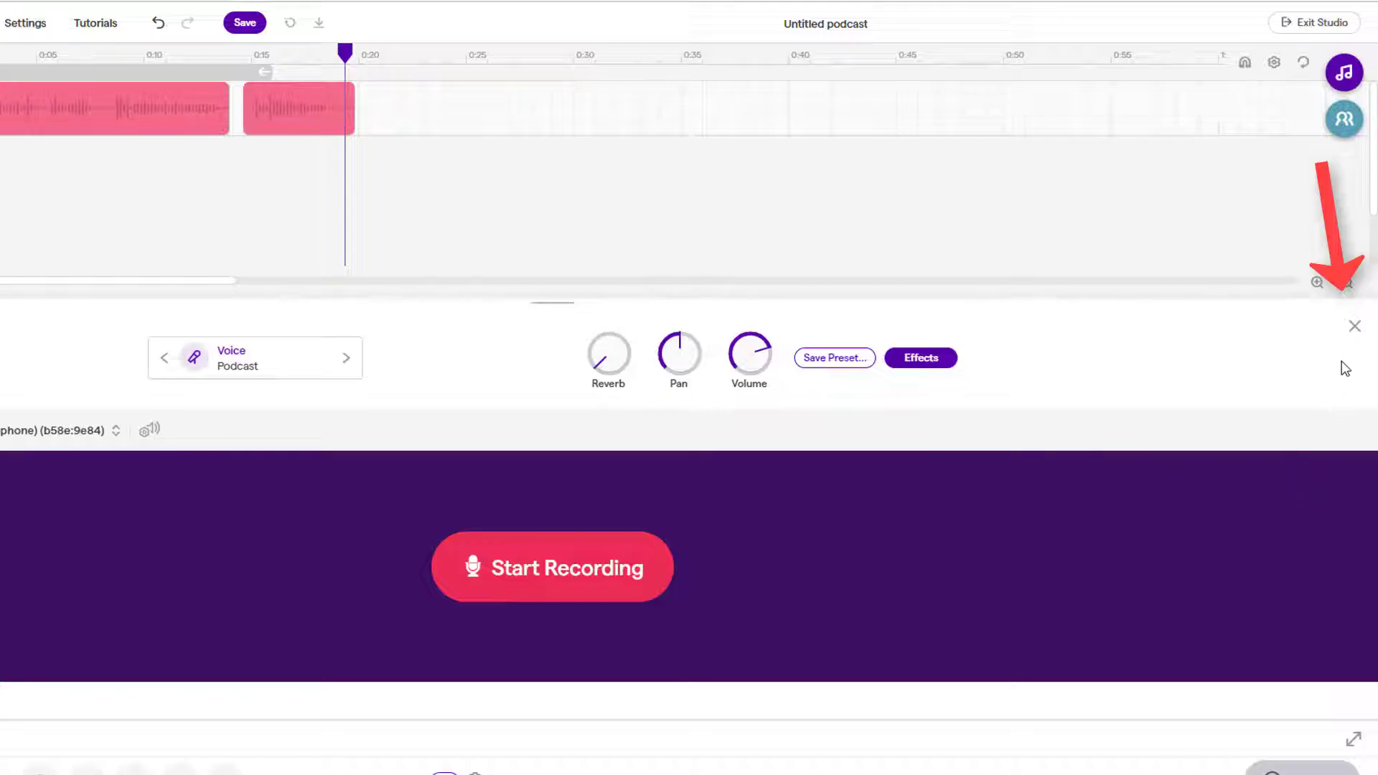
click(1354, 327)
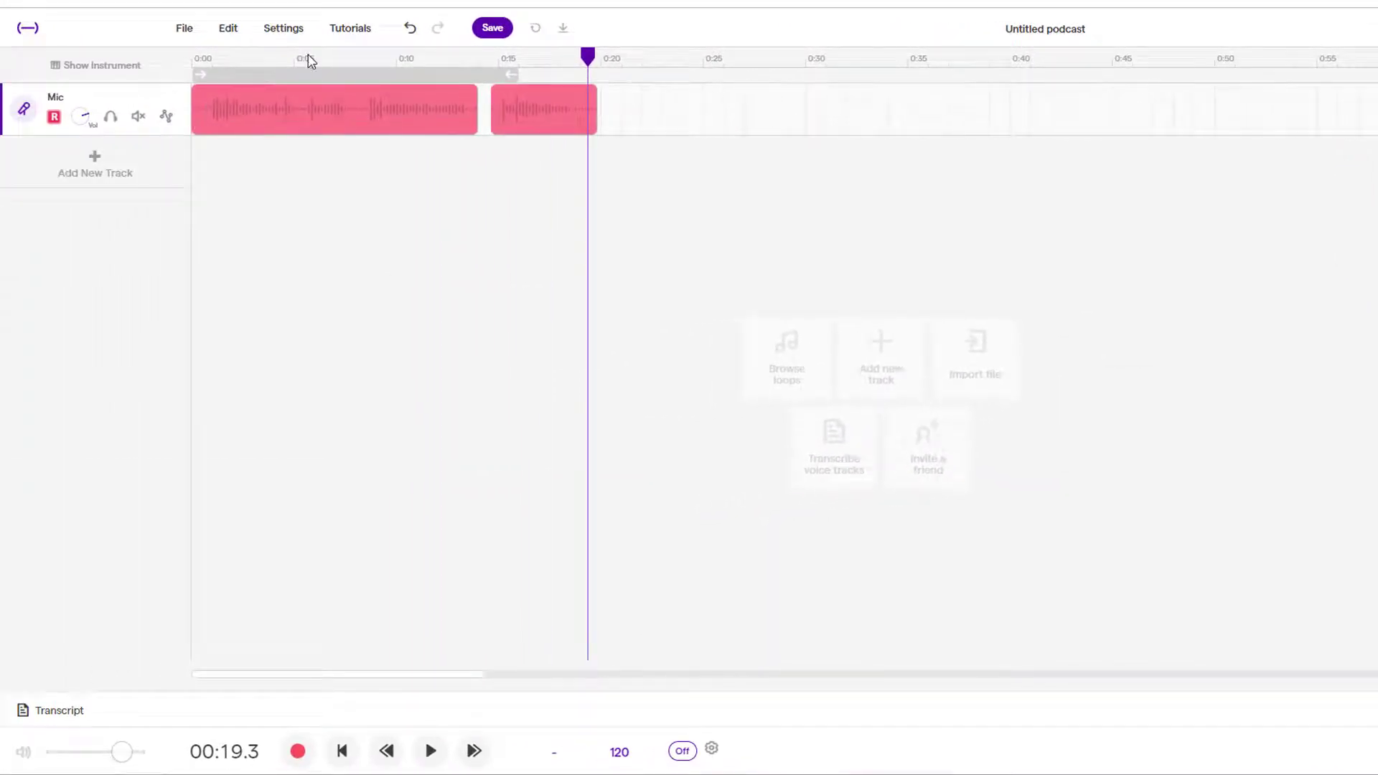
Move the playhead back to about 0:09 and play back the recorded takes.
drag(588, 63, 415, 79)
key(space)
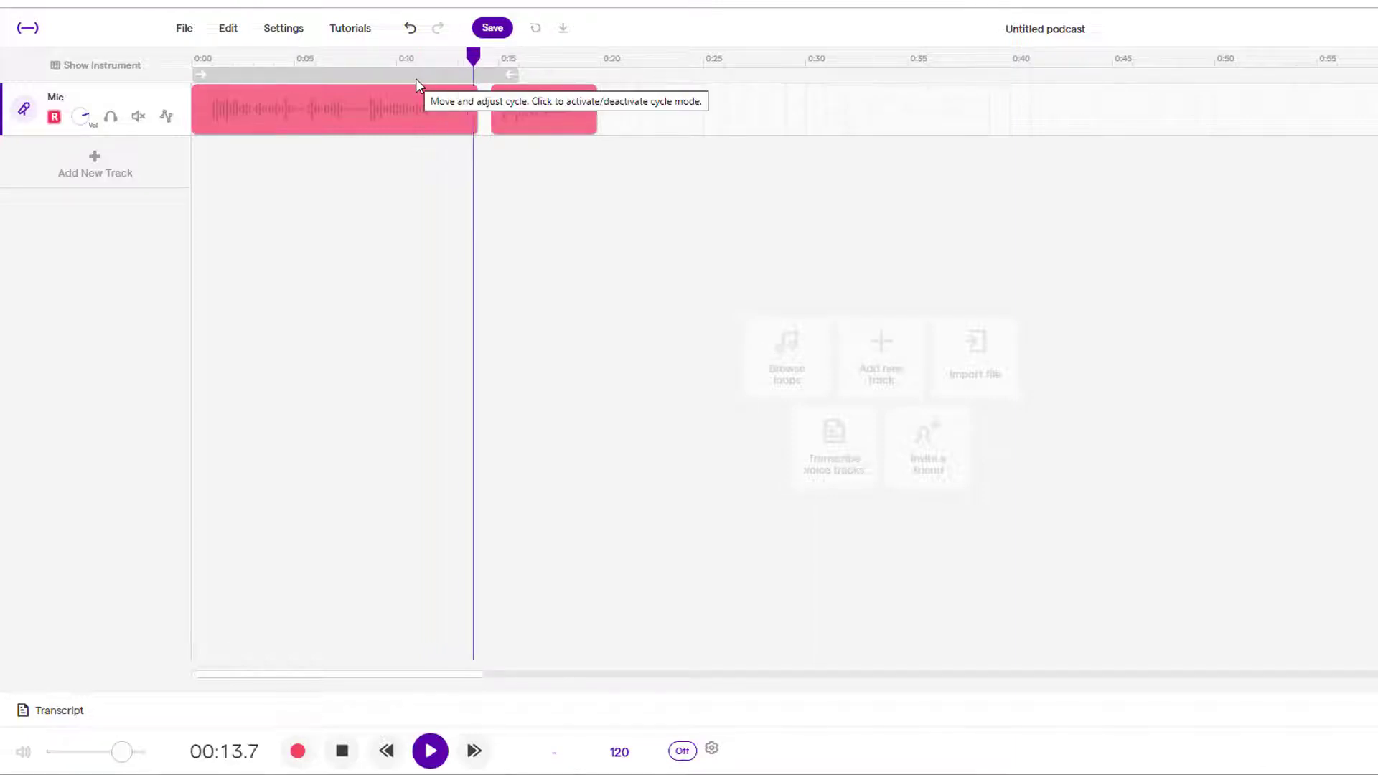
key(space)
click(430, 751)
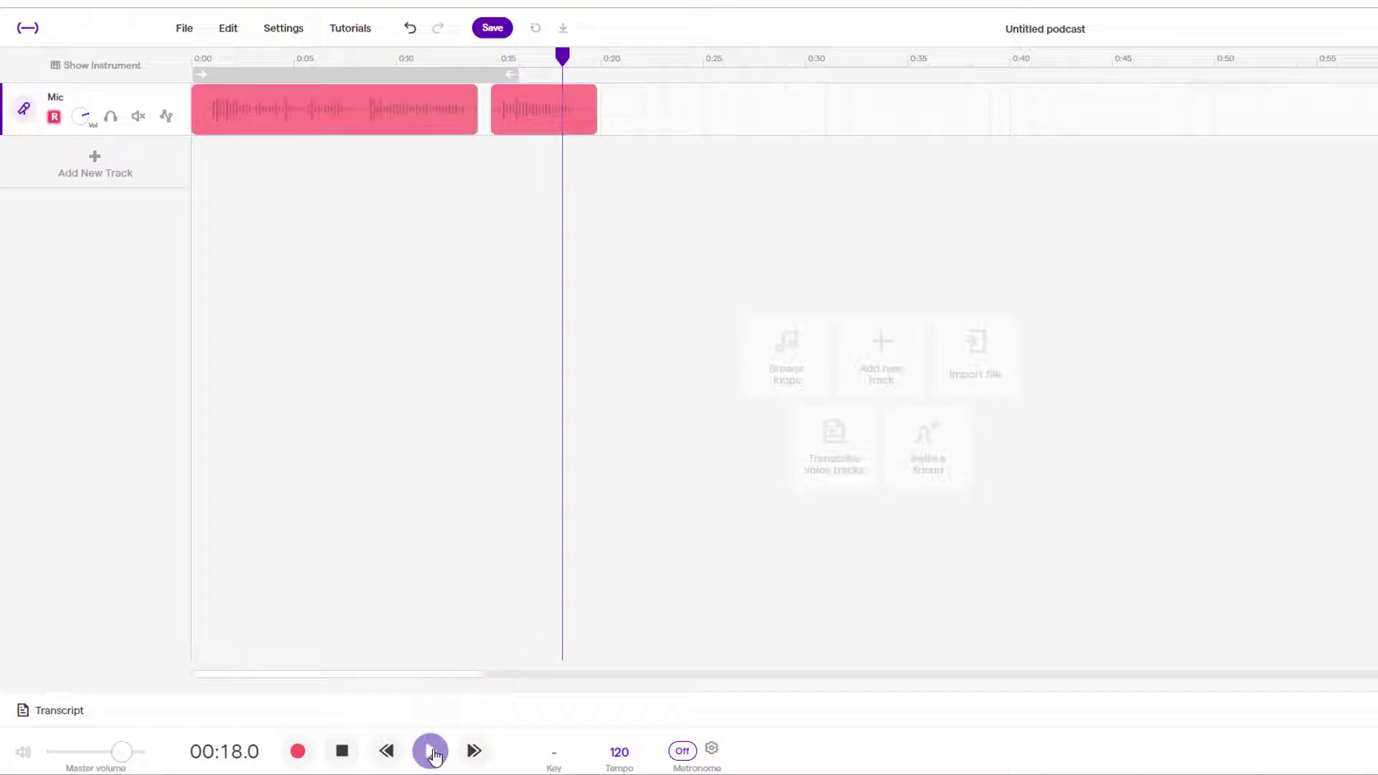
click(433, 752)
Record a third voice take starting at 0:20.
click(431, 751)
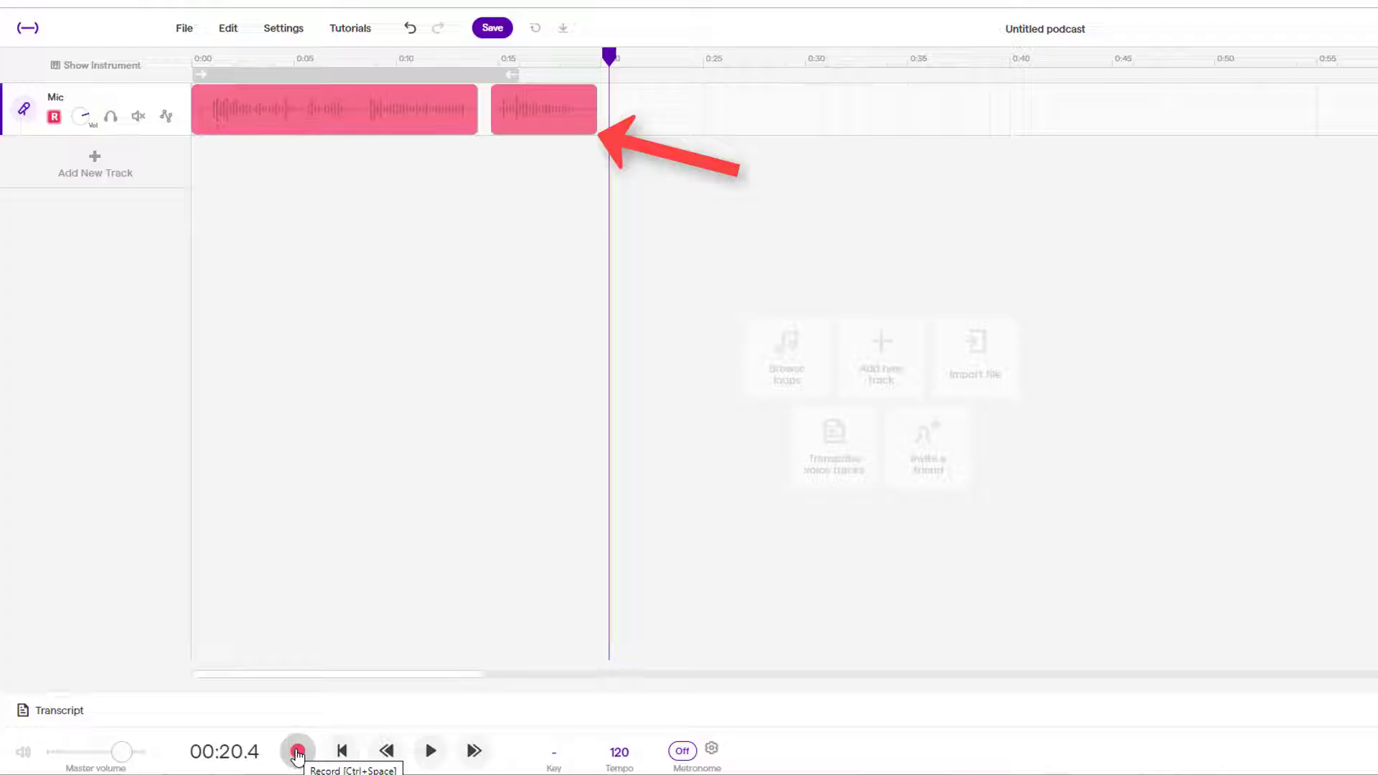
click(298, 751)
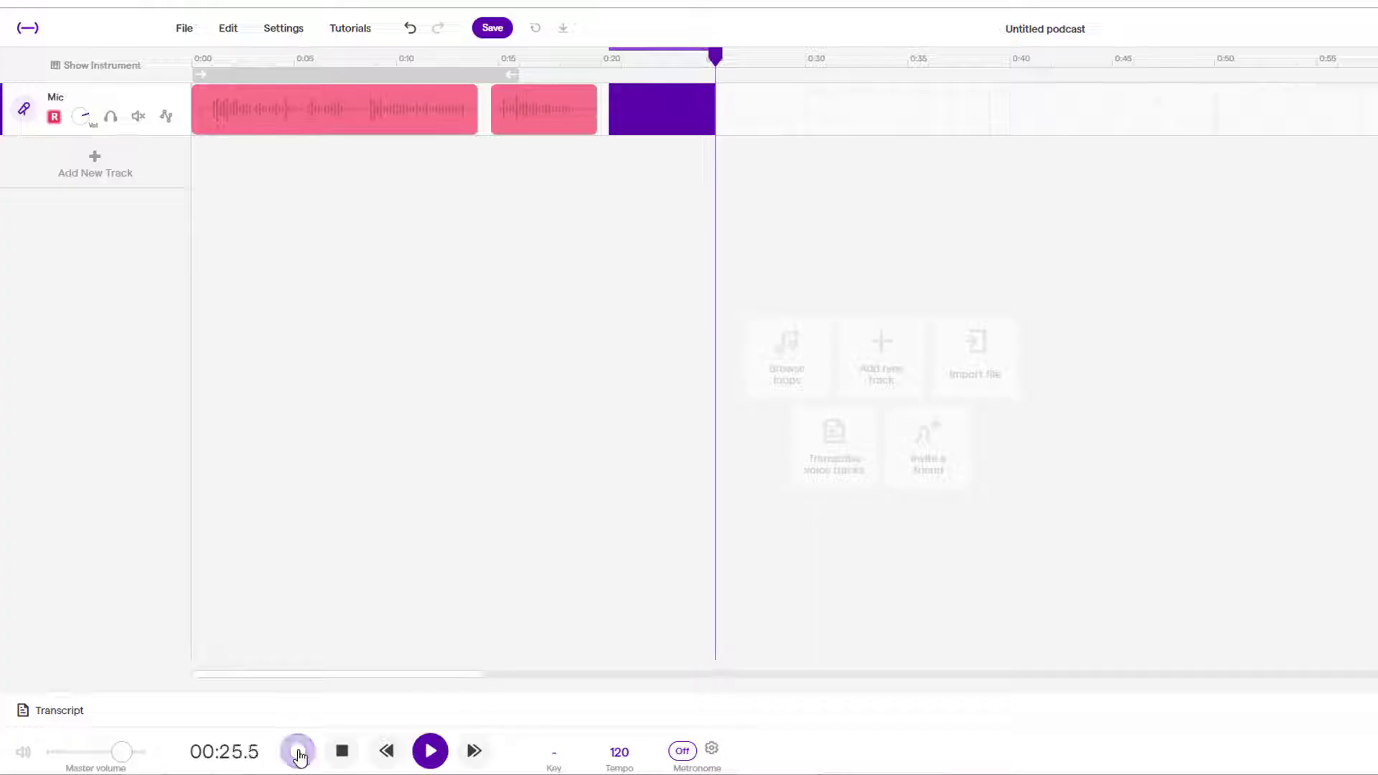
click(298, 753)
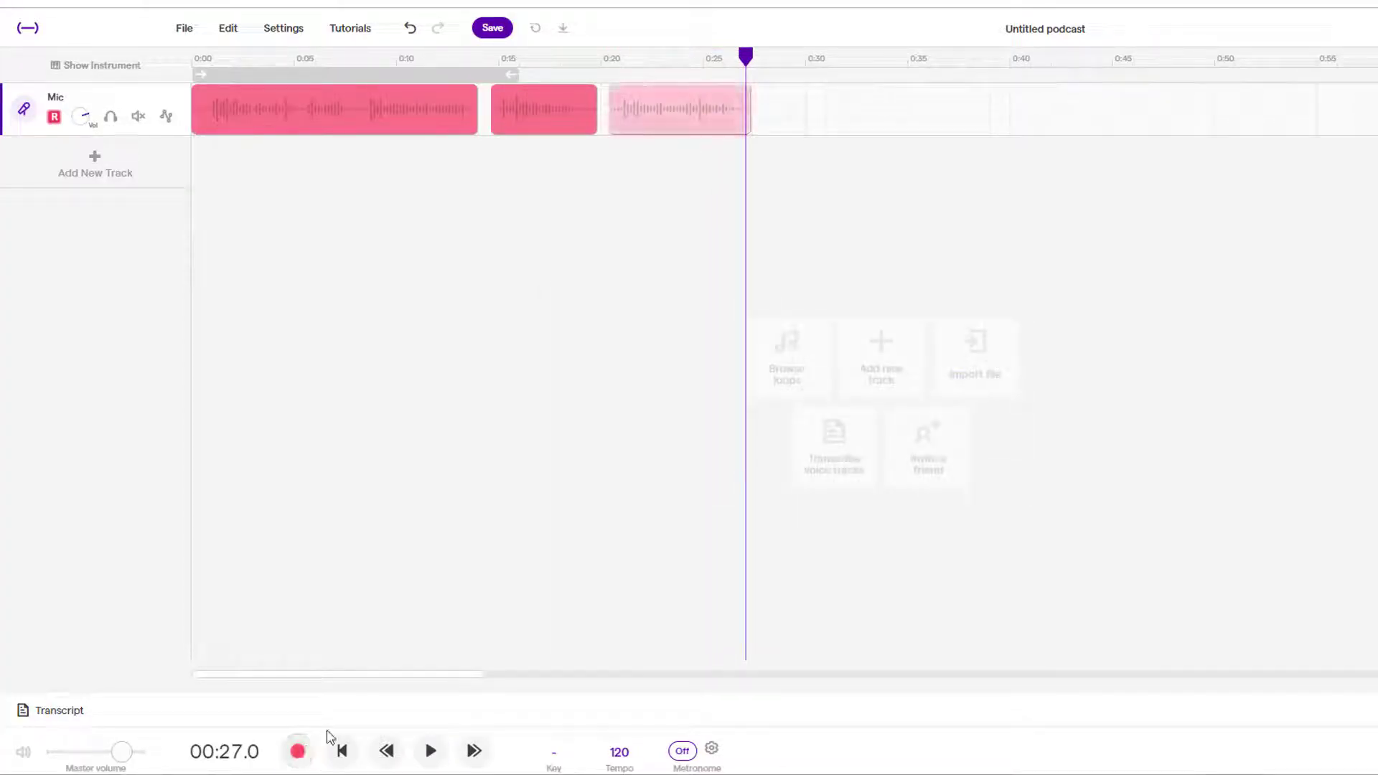
Drag the three voice clips right so the first starts around 0:05, with small gaps between them.
drag(679, 117, 677, 129)
drag(566, 131, 549, 147)
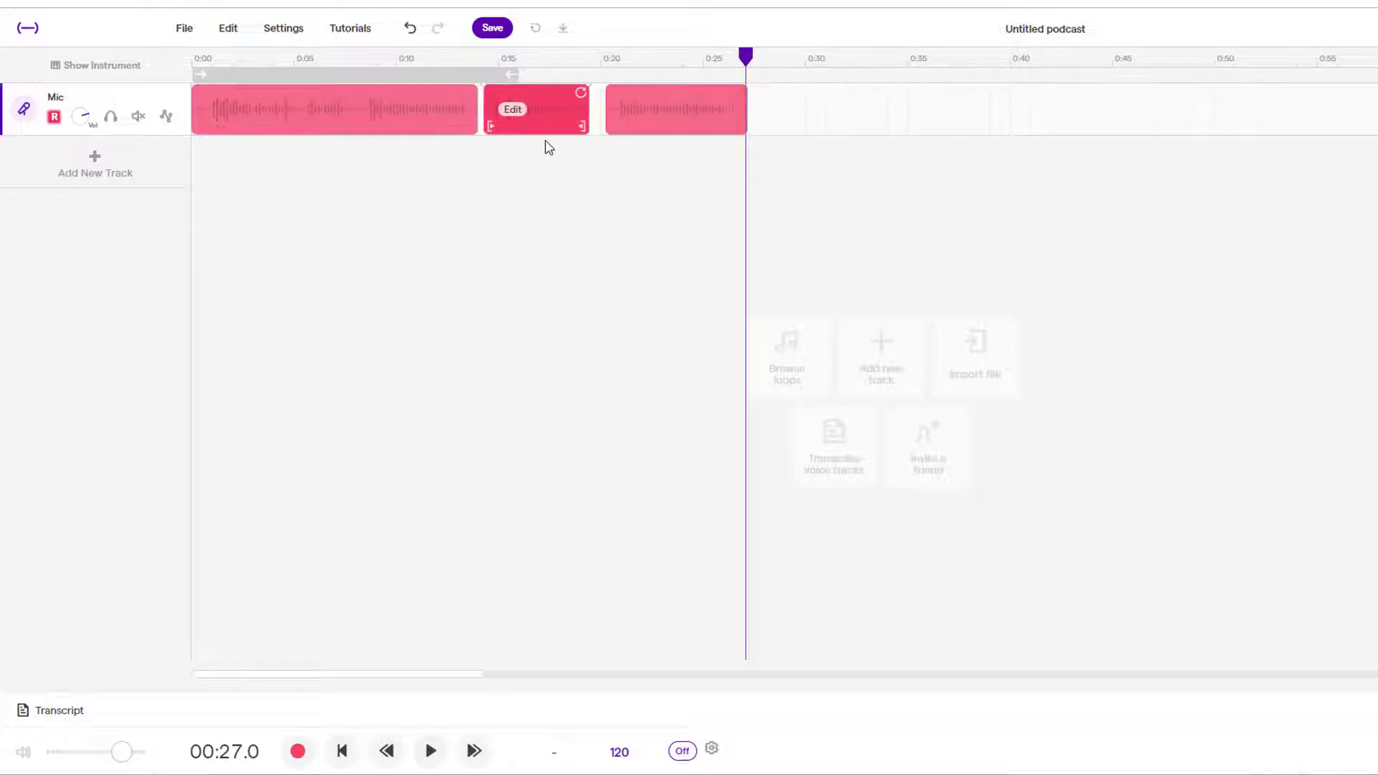
click(813, 131)
drag(708, 154, 486, 160)
drag(571, 111, 583, 136)
click(884, 97)
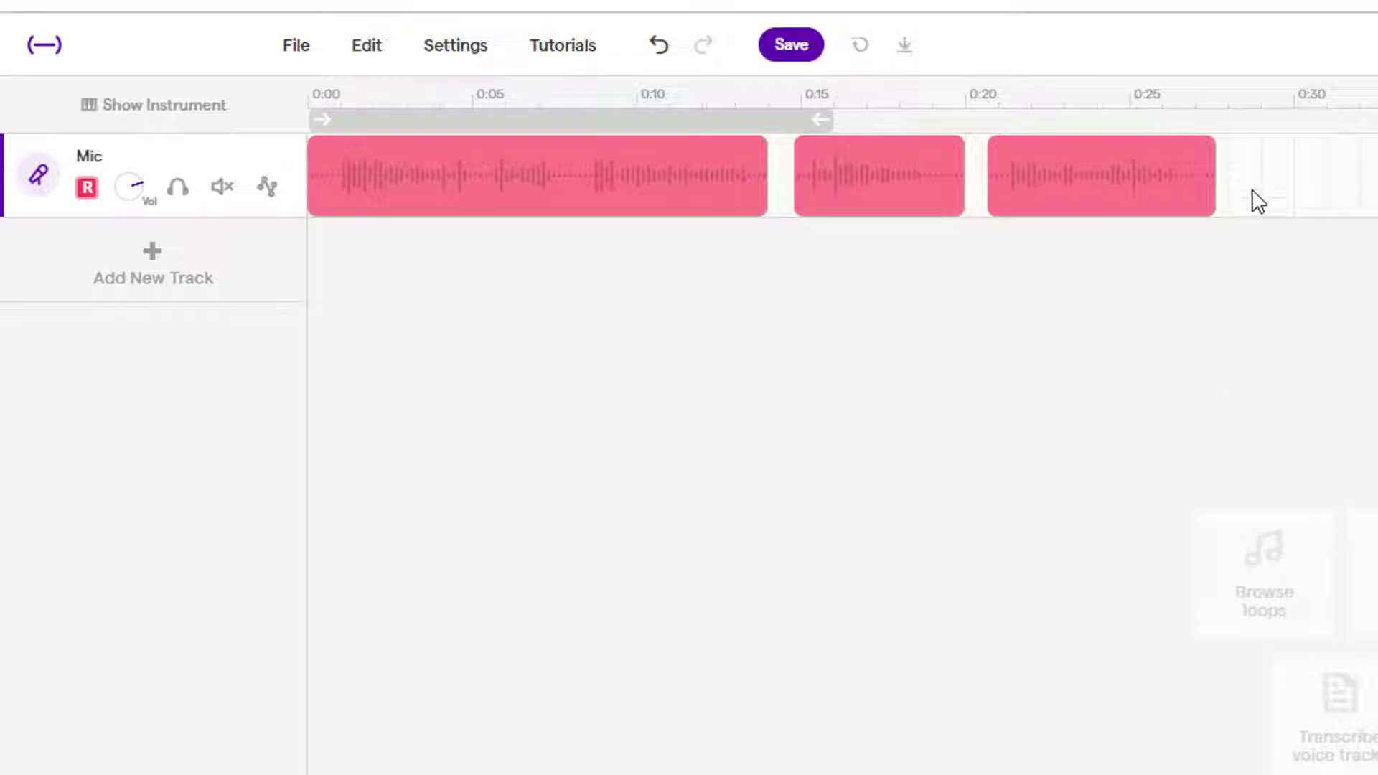
drag(1268, 245, 421, 280)
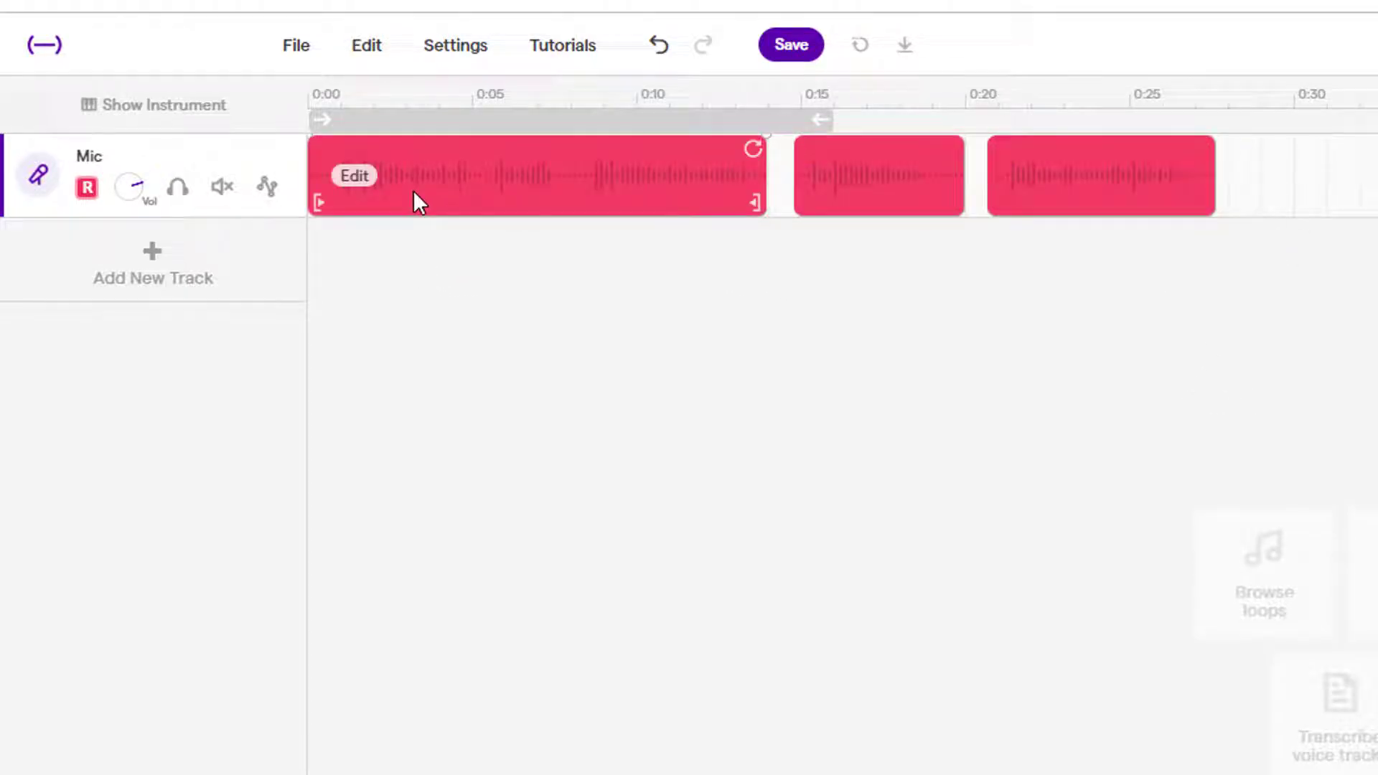
drag(415, 203, 584, 199)
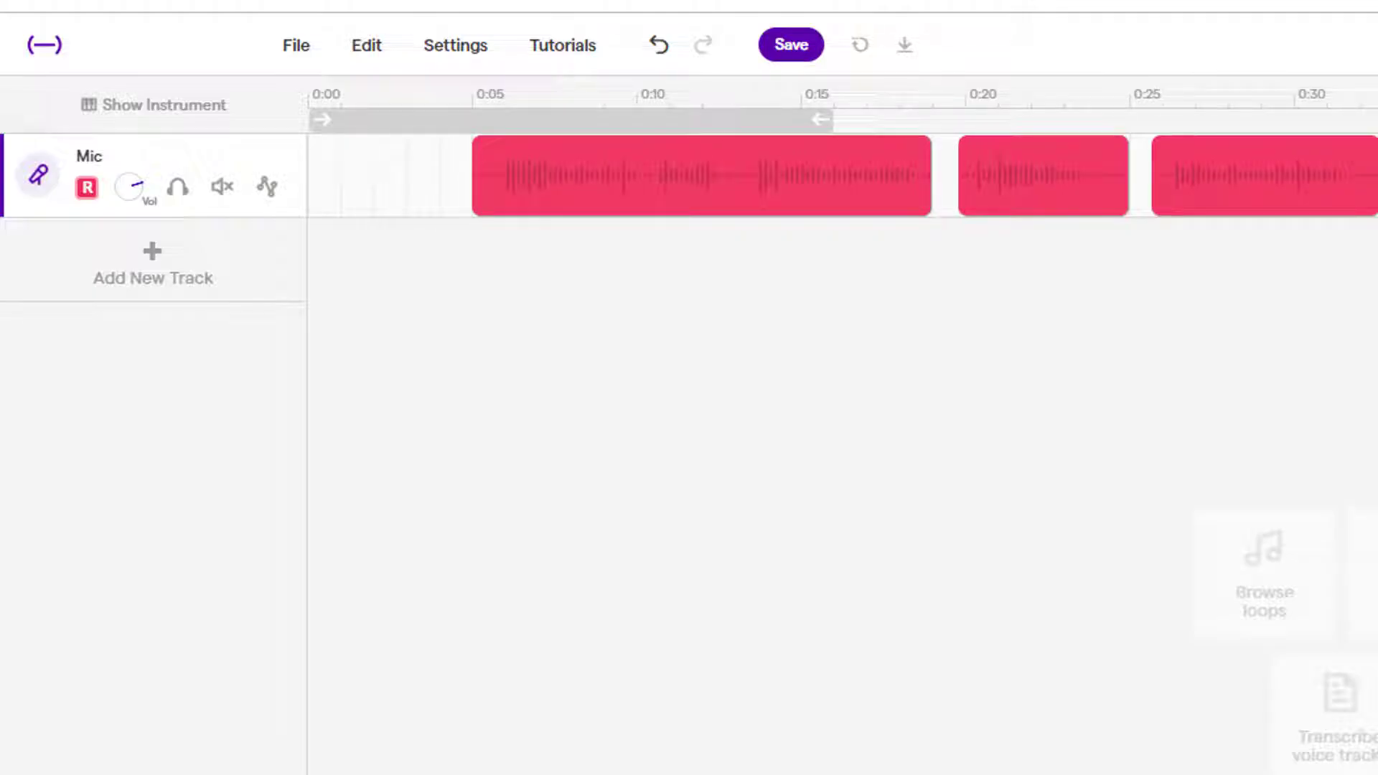
Play back from about 0:08 and split the first voice clip at the 0:10 playhead.
click(582, 107)
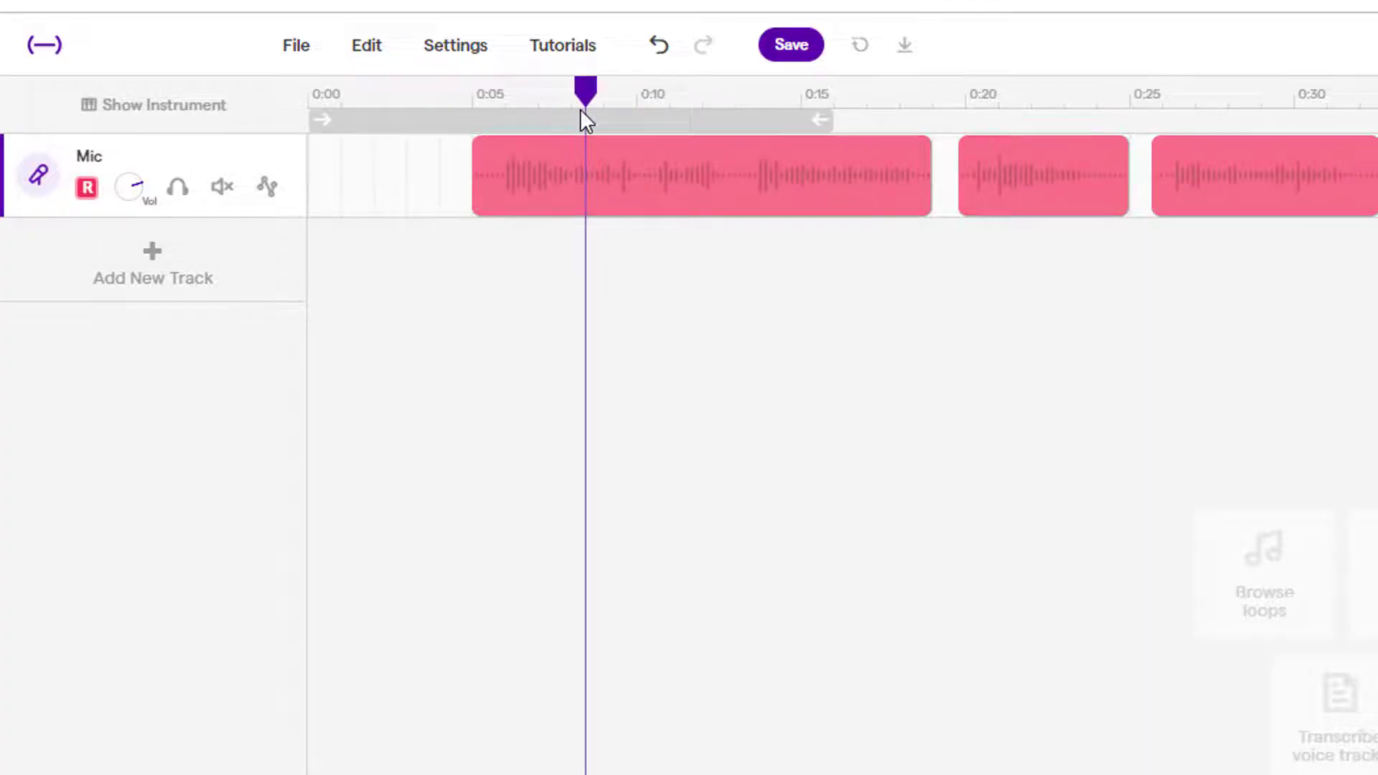
key(space)
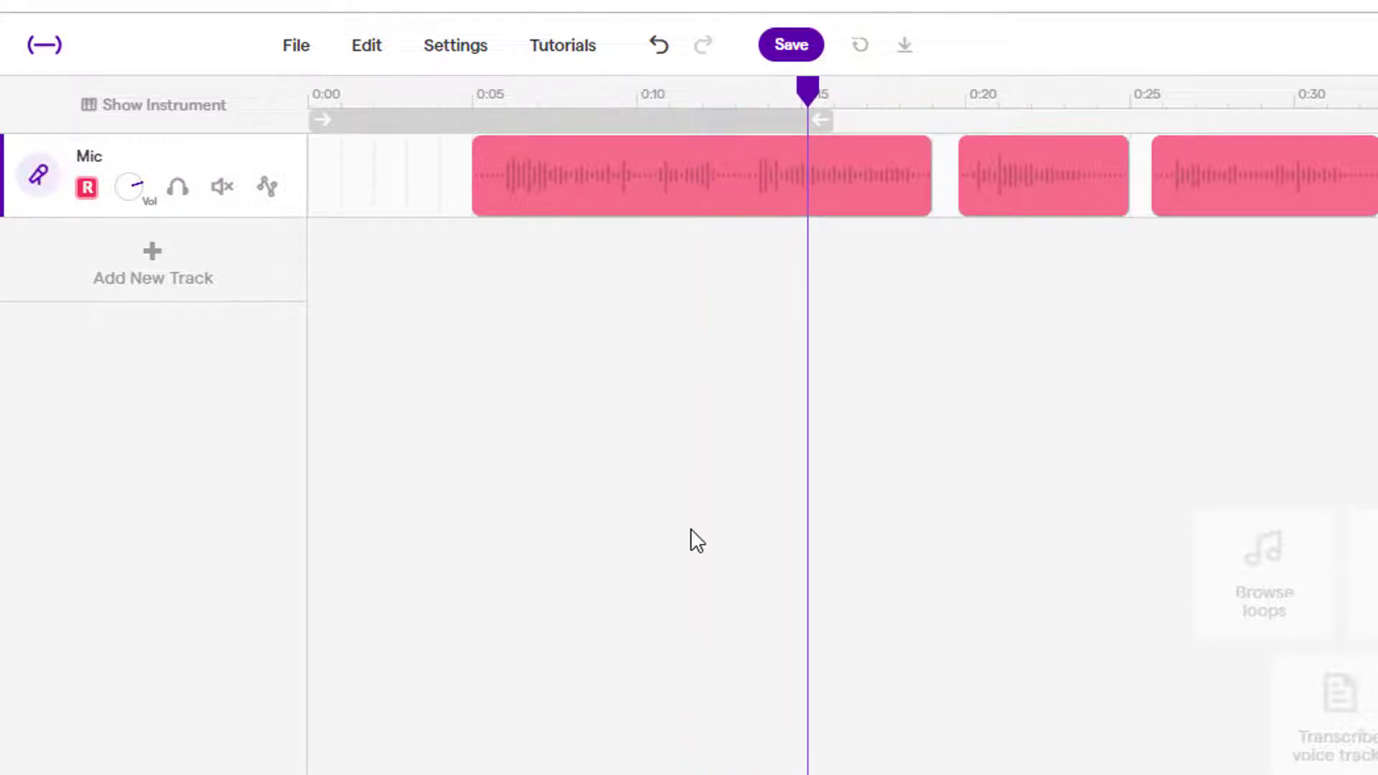
drag(807, 92, 648, 113)
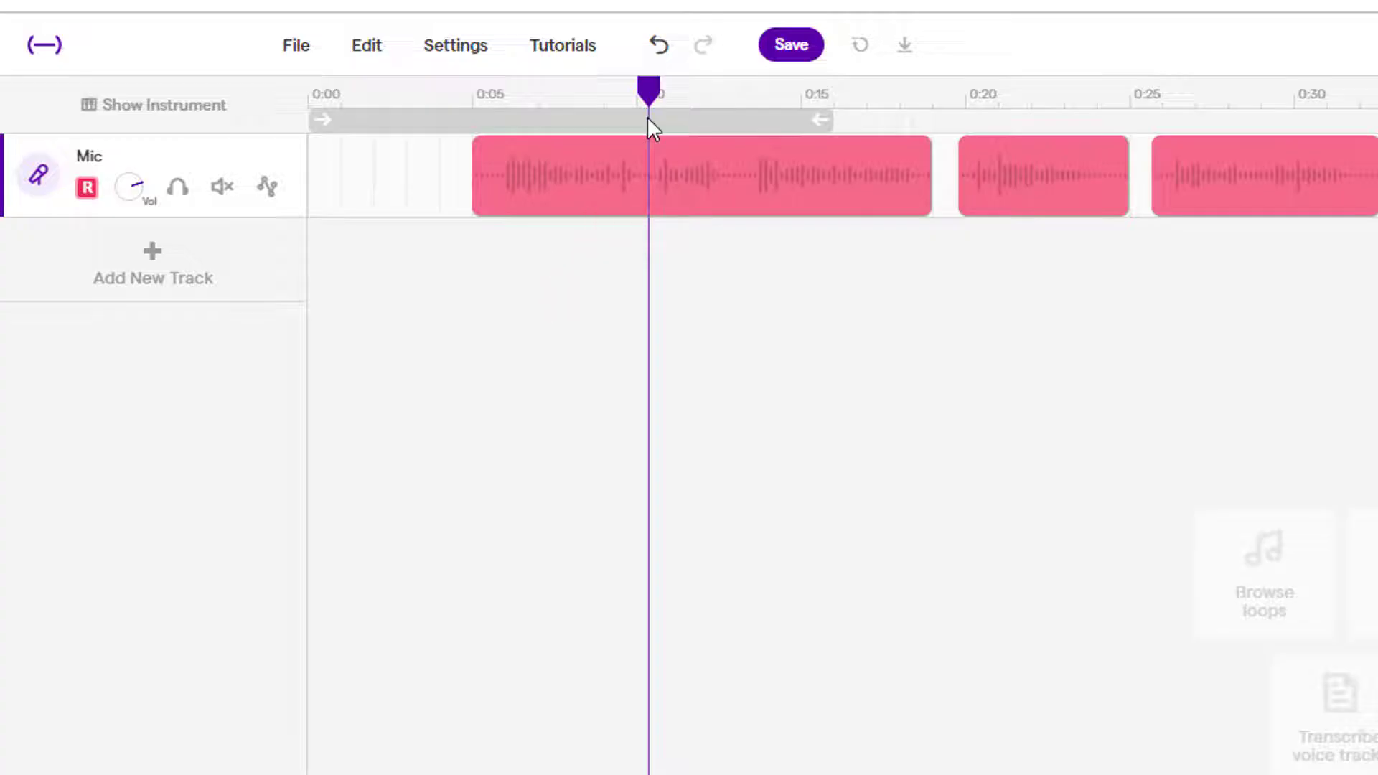
click(677, 176)
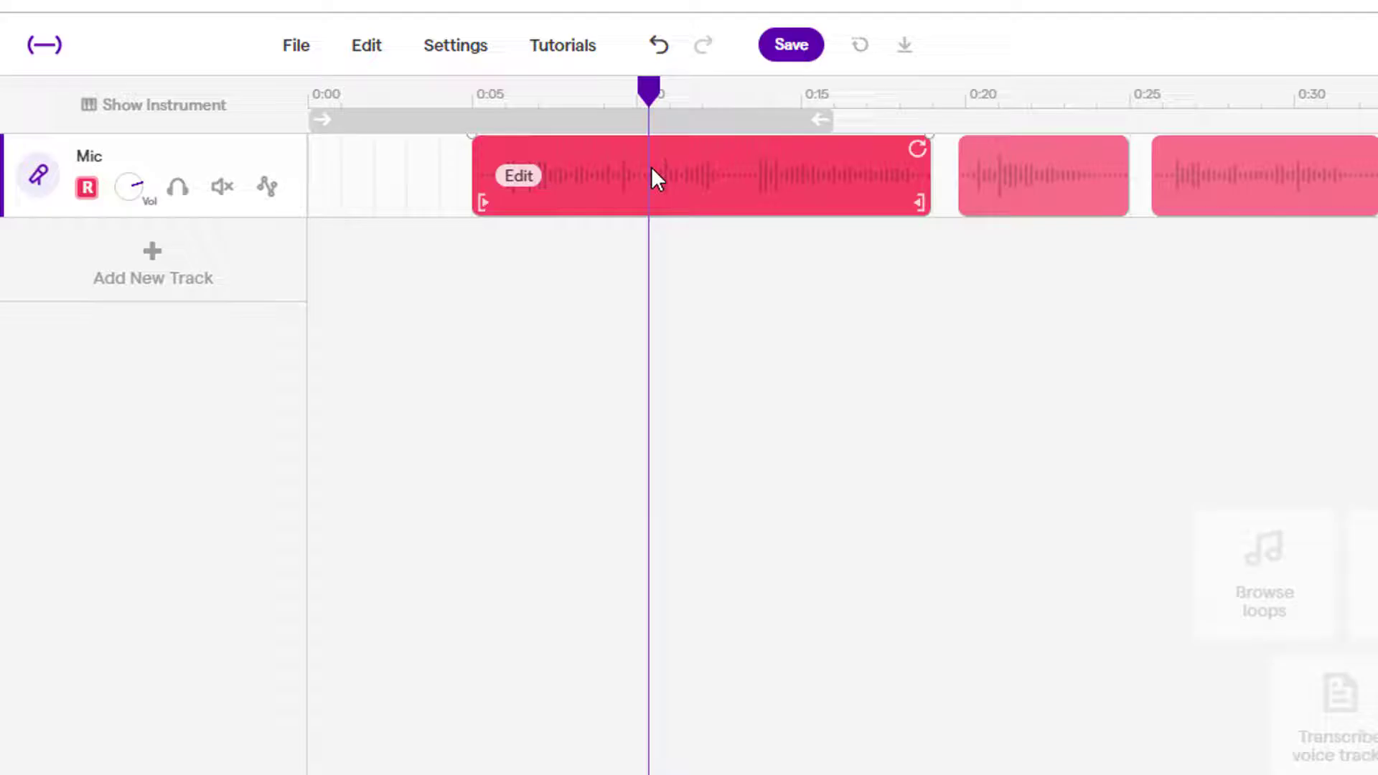
key(ctrl+e)
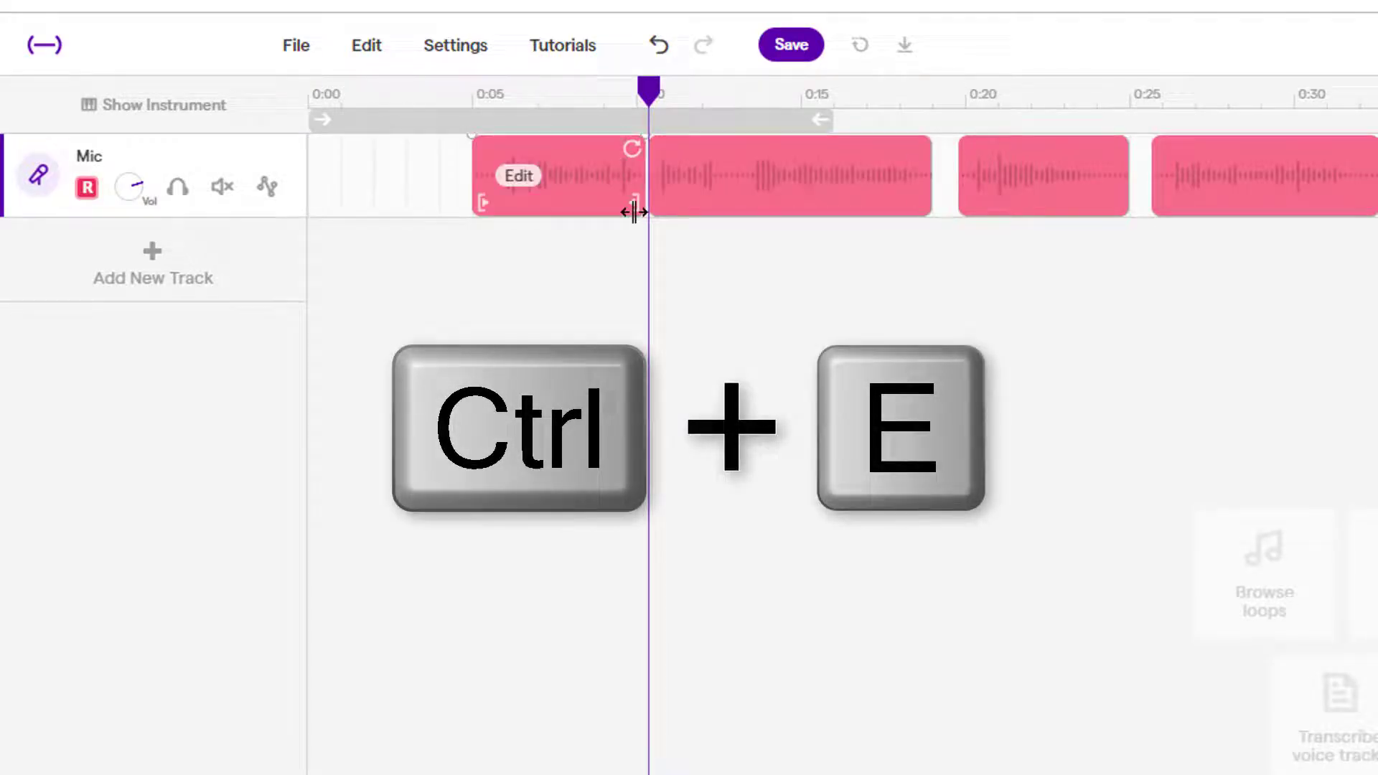
click(690, 195)
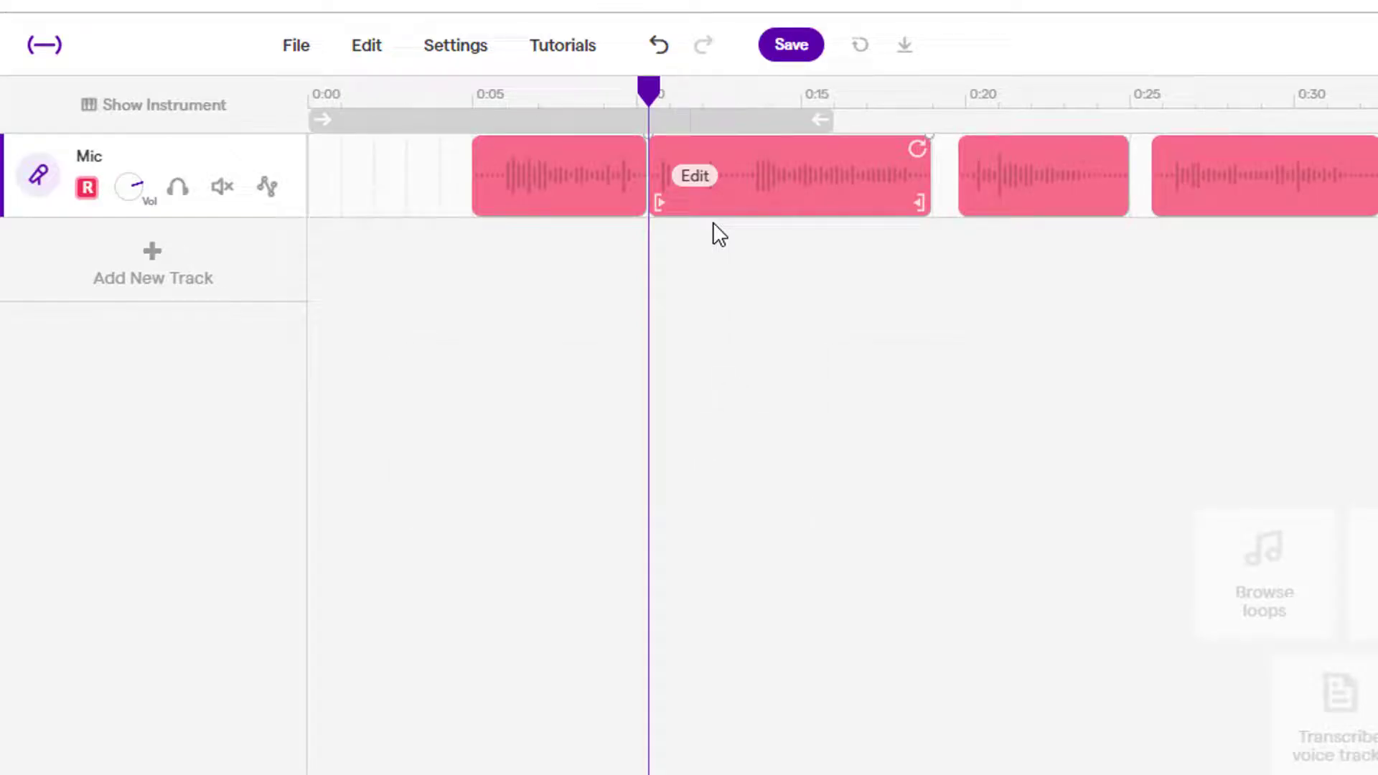
click(704, 226)
key(space)
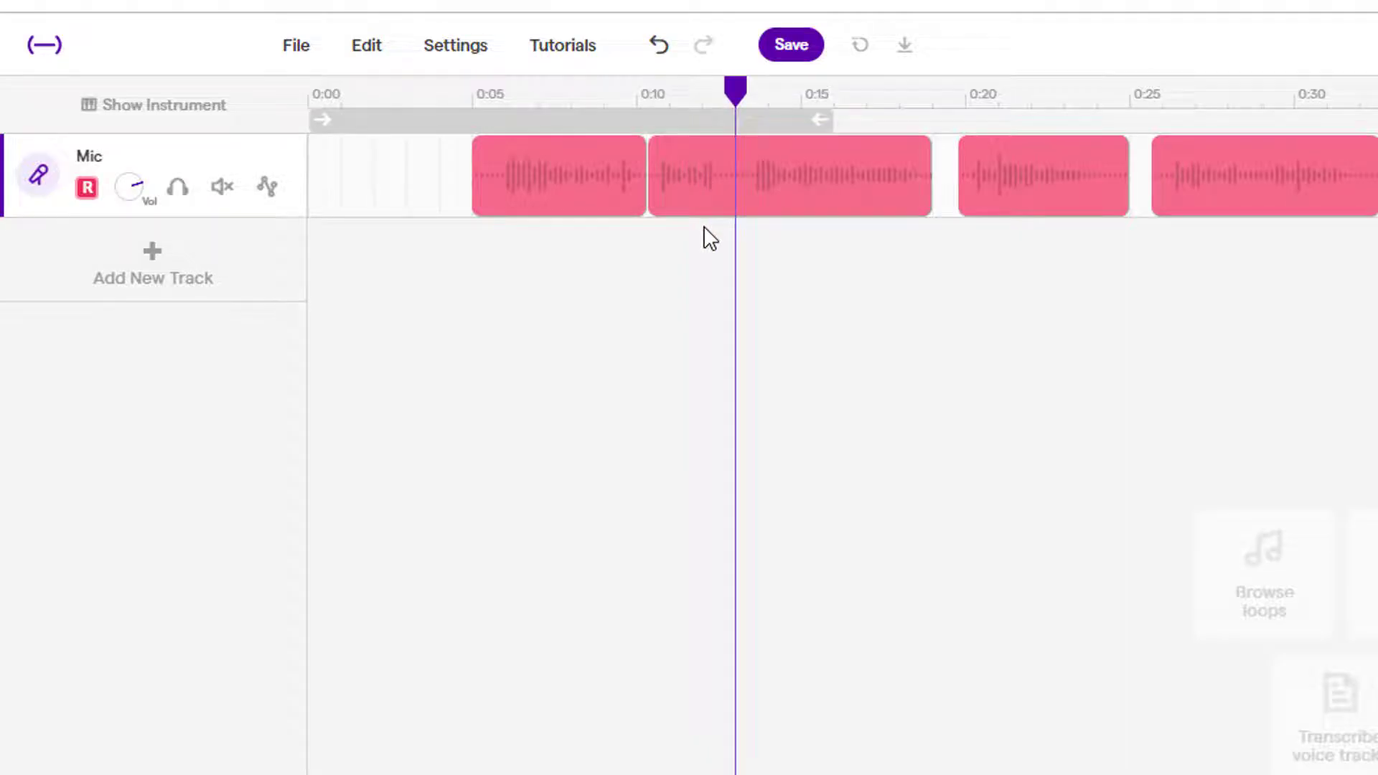
Split the second clip, delete the short clip at 0:10, and pull the following clips left.
click(709, 213)
key(ctrl+e)
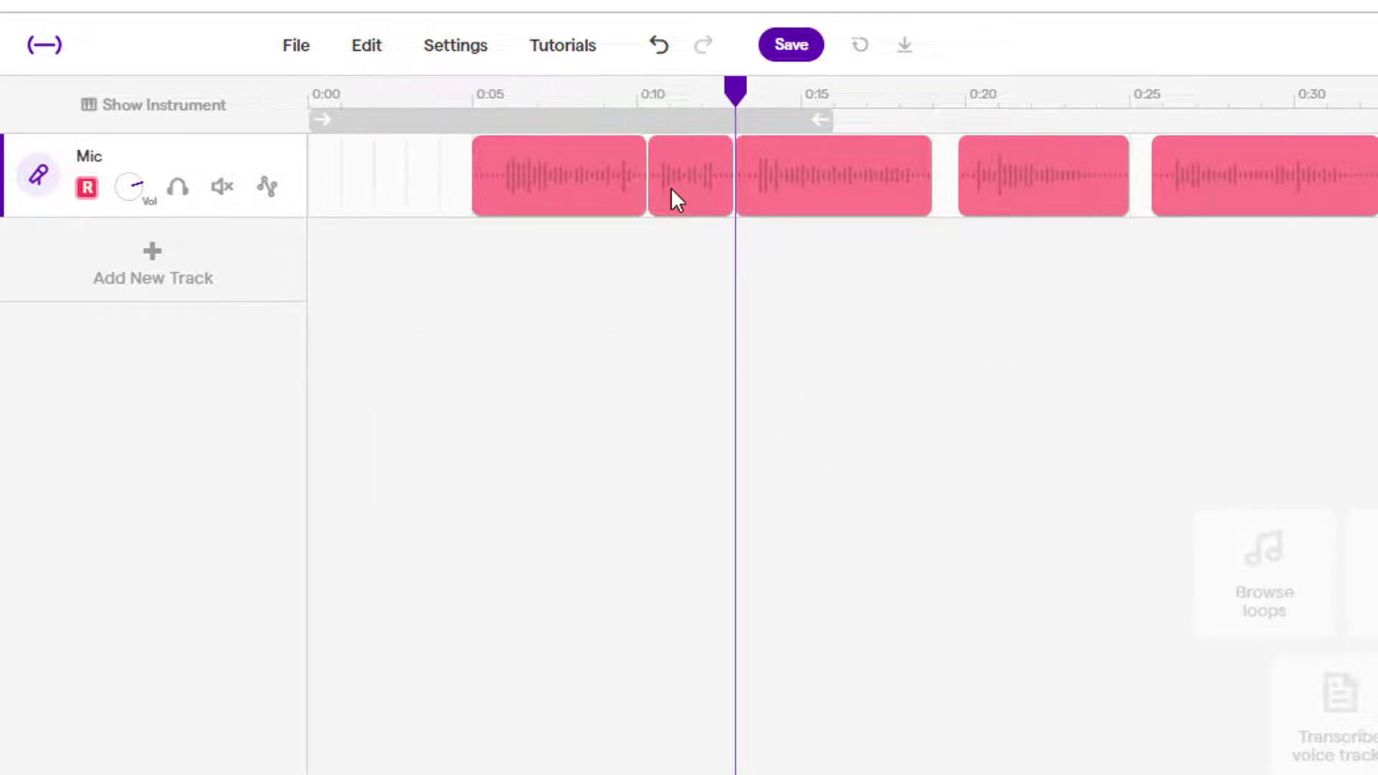
mouse_move(671, 188)
click(686, 165)
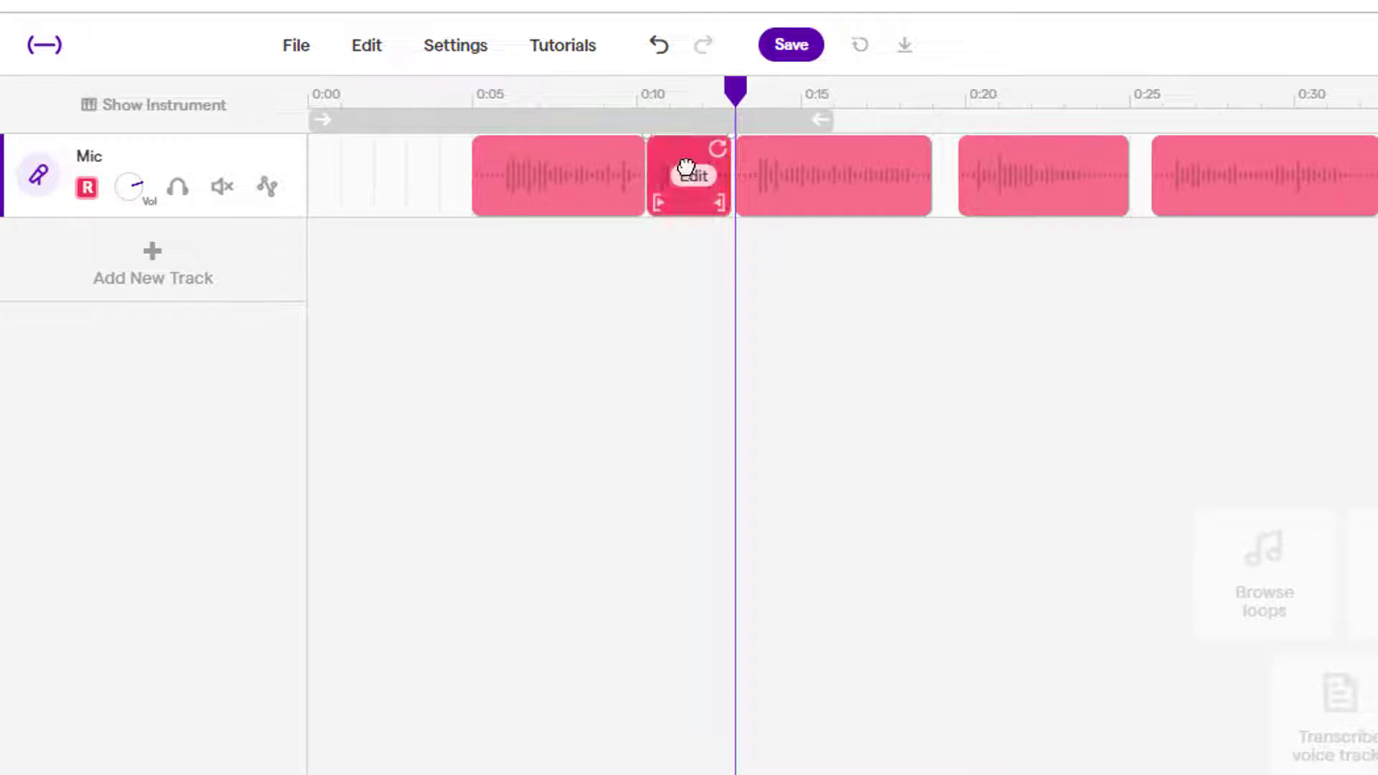
key(Delete)
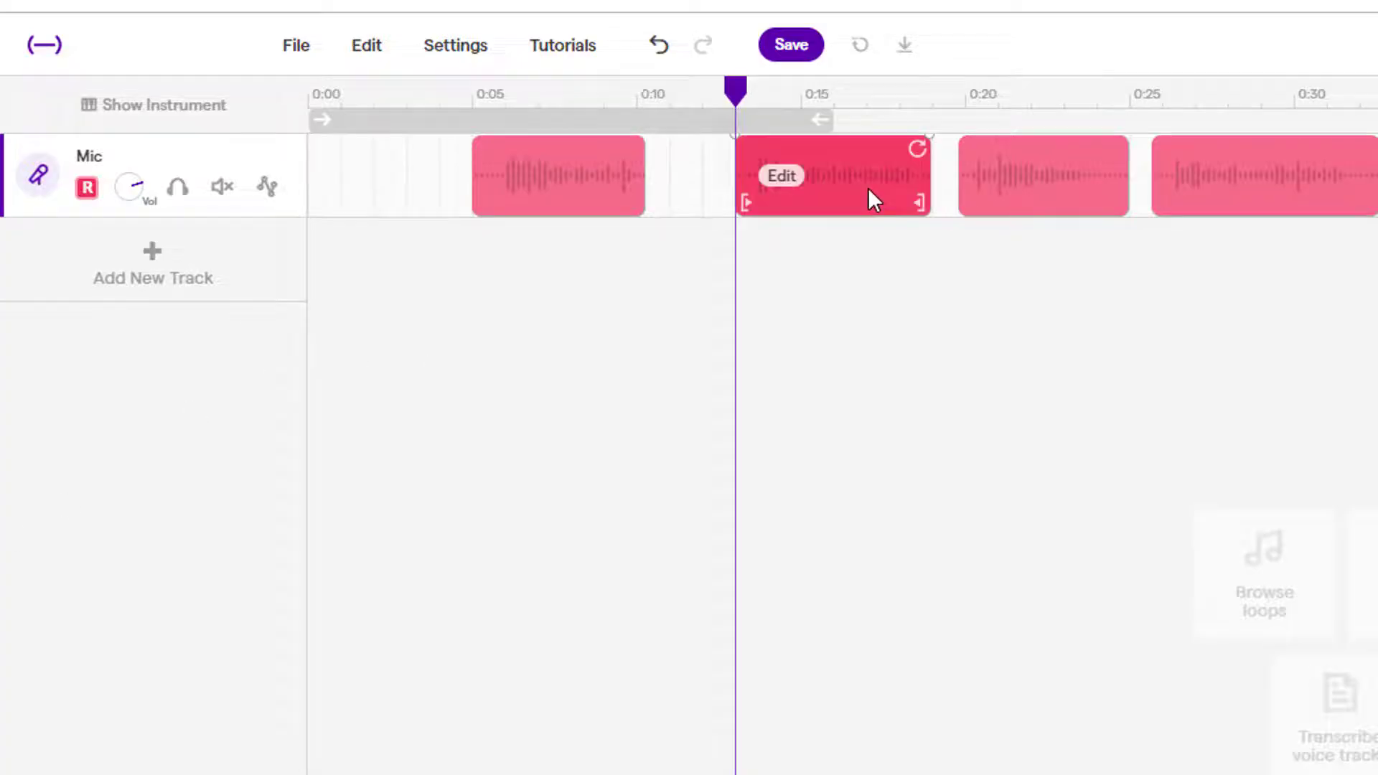
drag(873, 198, 796, 194)
drag(919, 168, 1225, 179)
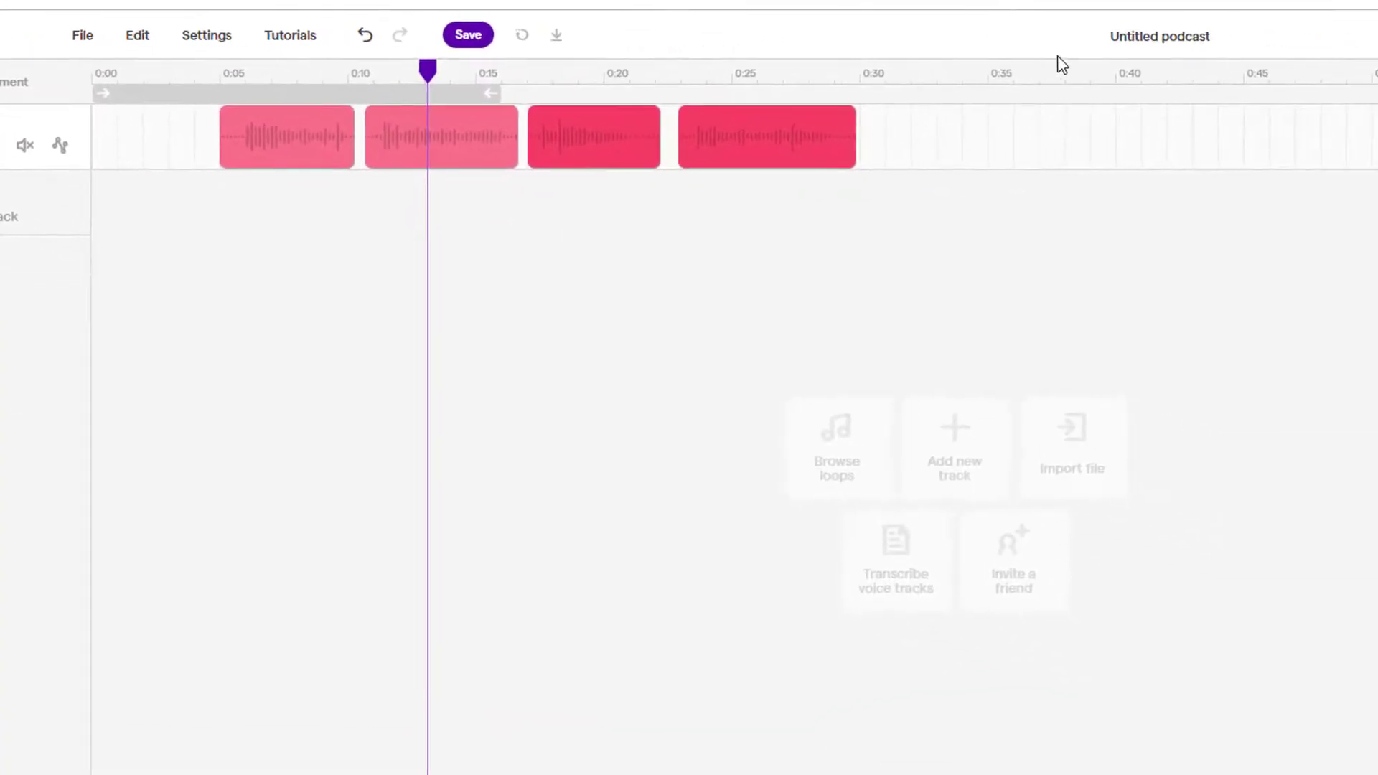
Rename the project to 'Demo Podcast' and save it.
click(1151, 41)
text(Demo Podcast)
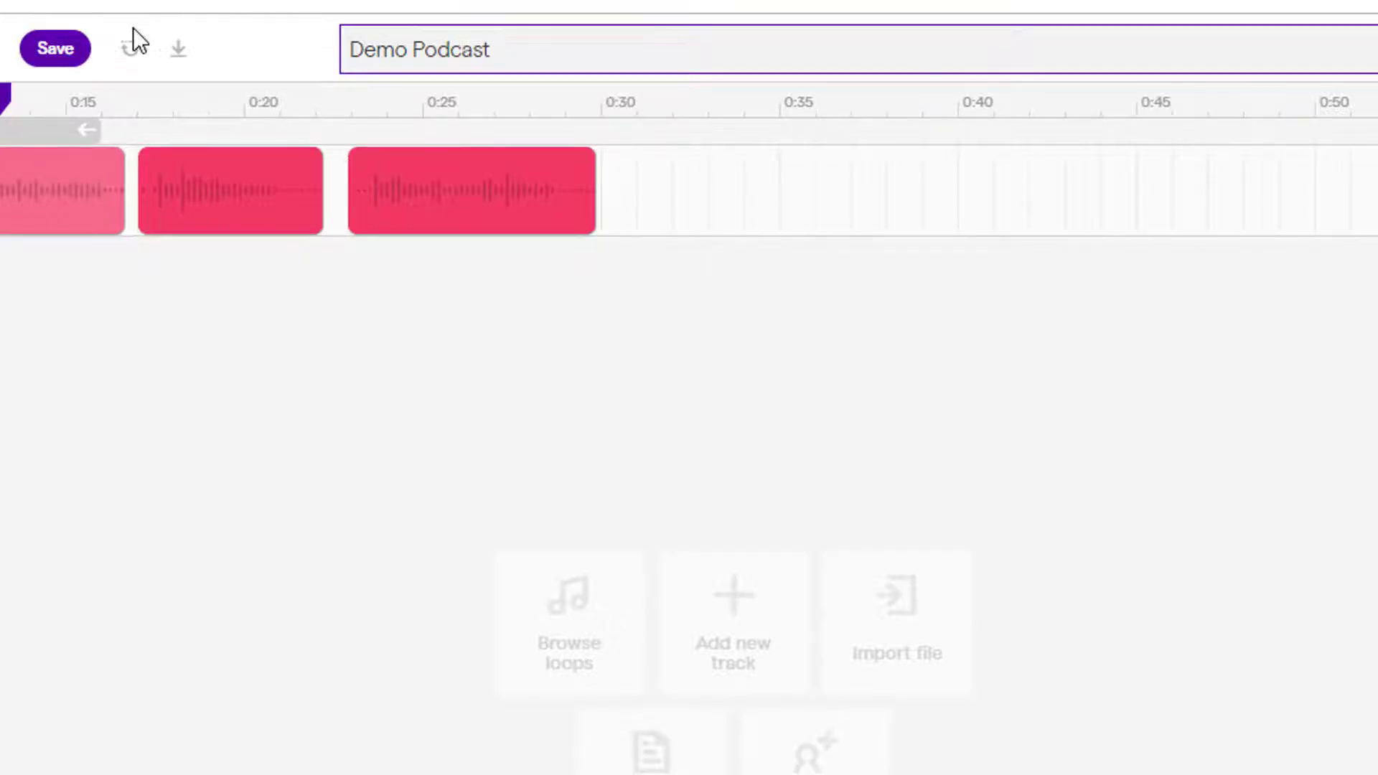
click(56, 49)
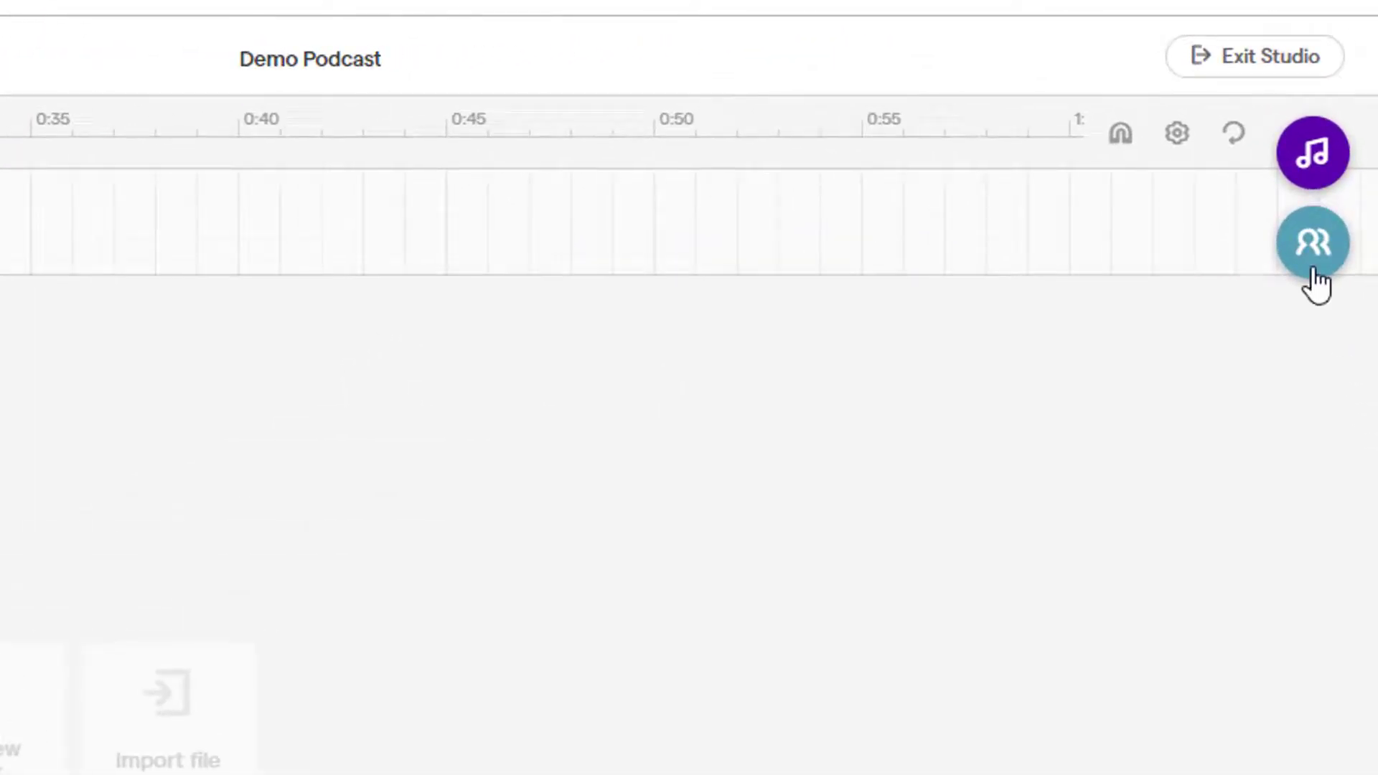
Invite a collaborator by looking up their e-mail address and sending the invitation.
click(1313, 270)
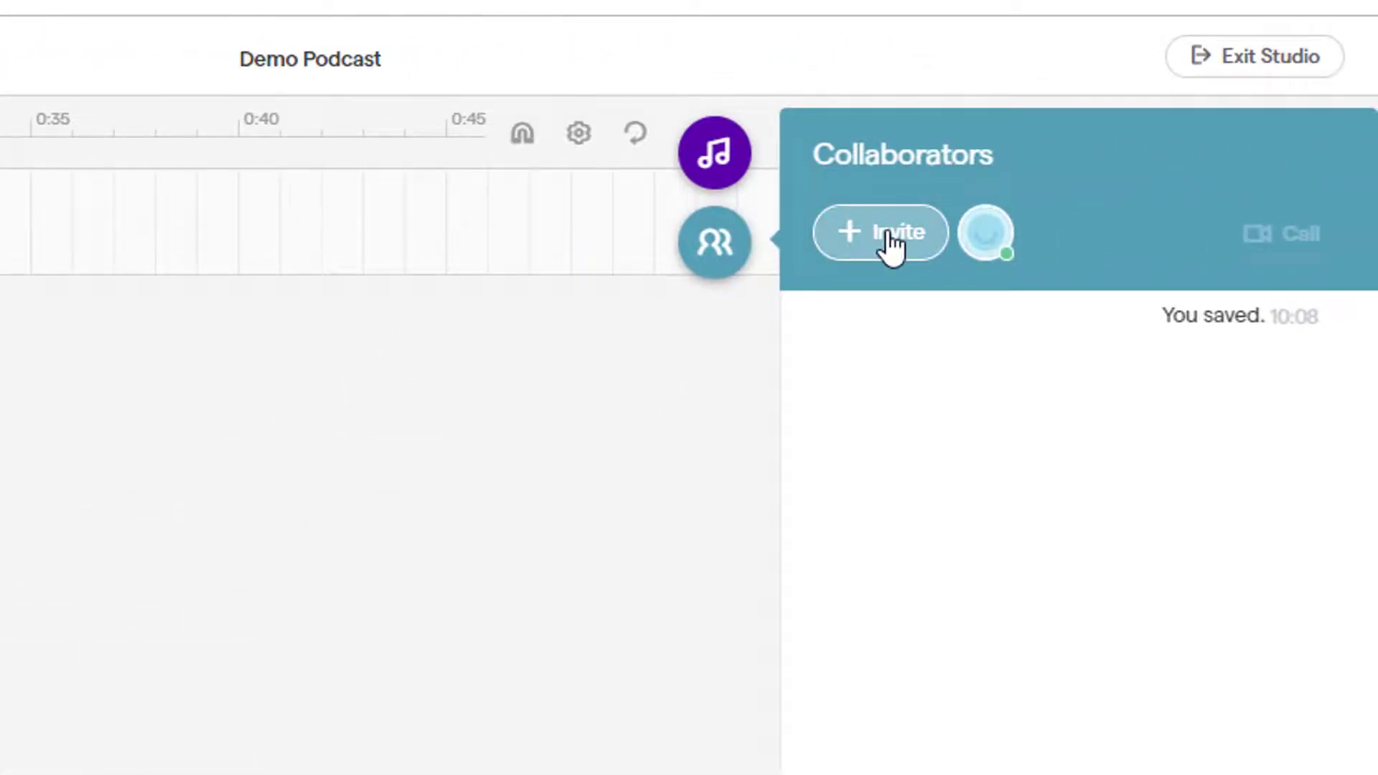
click(890, 242)
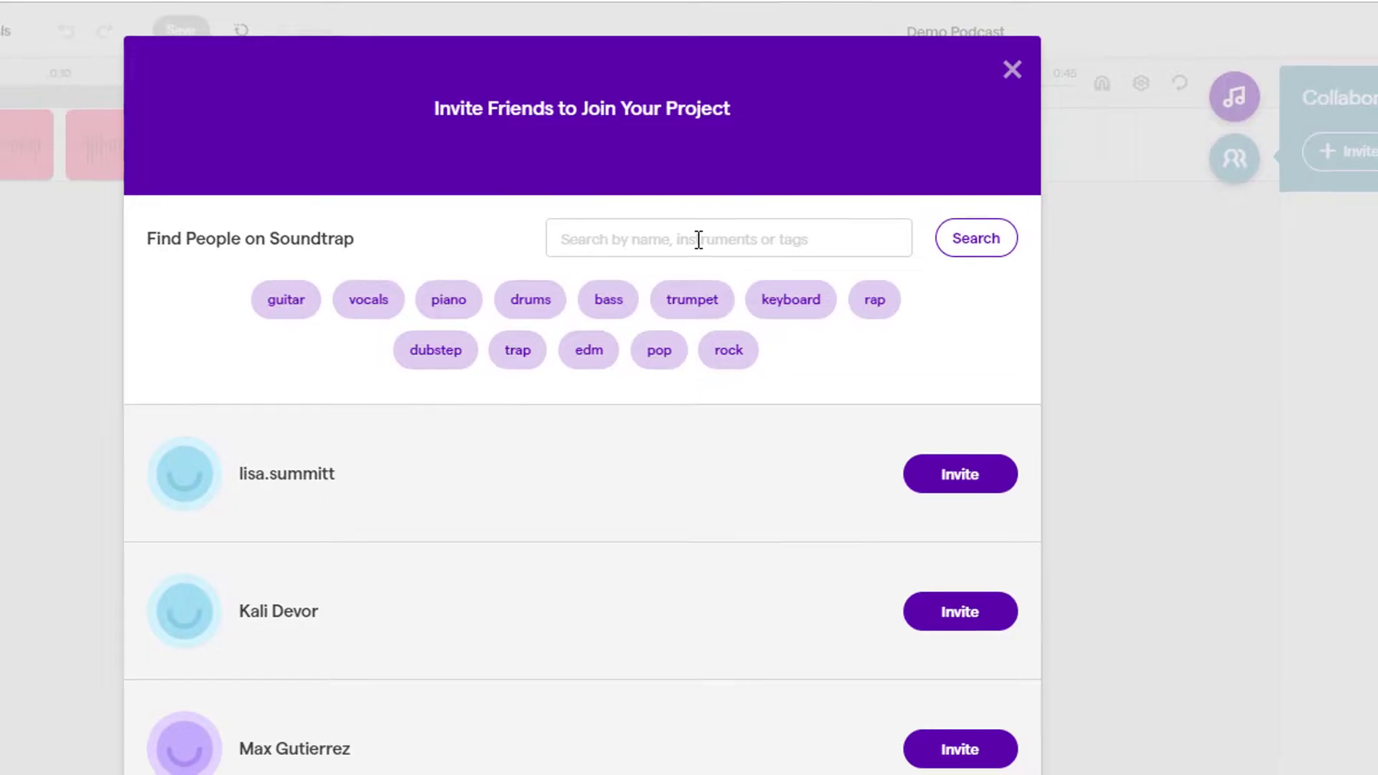
click(700, 236)
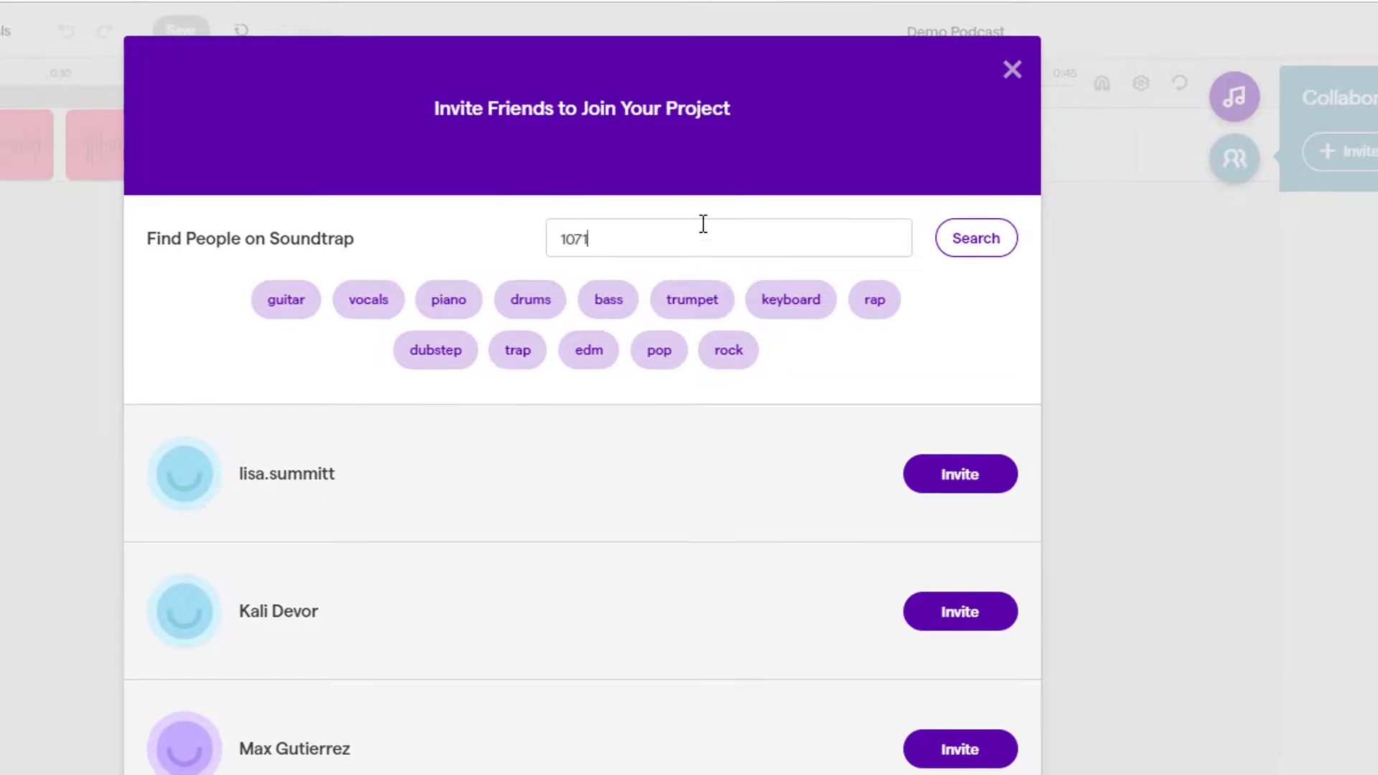
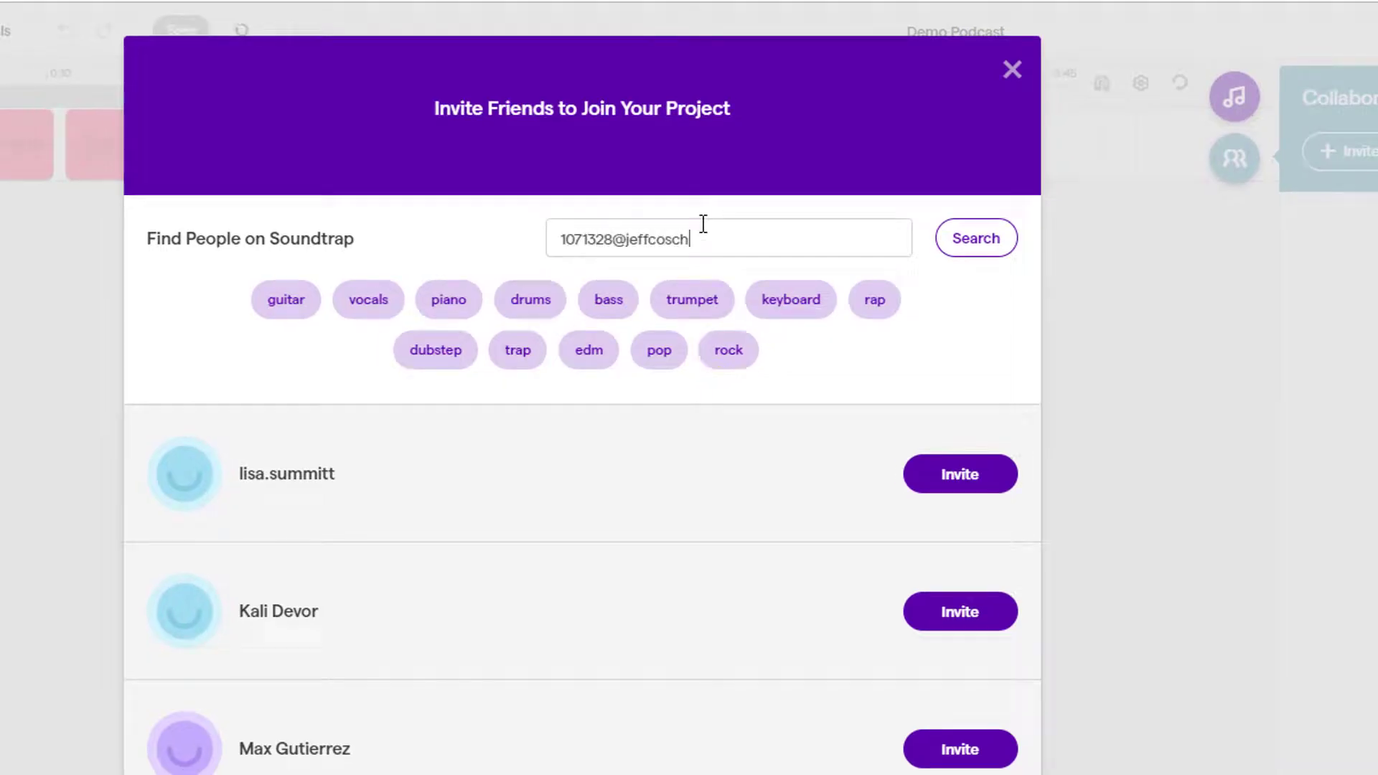
click(940, 248)
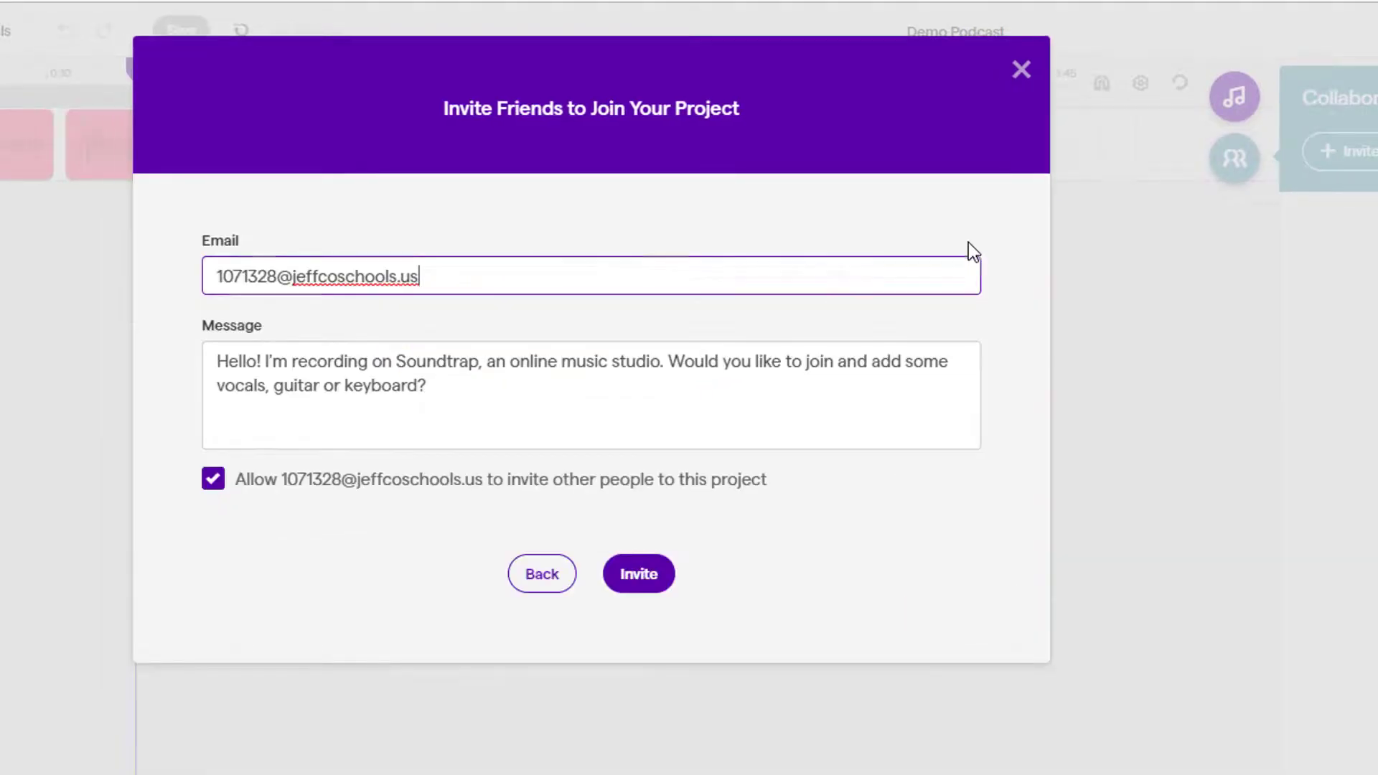
click(639, 583)
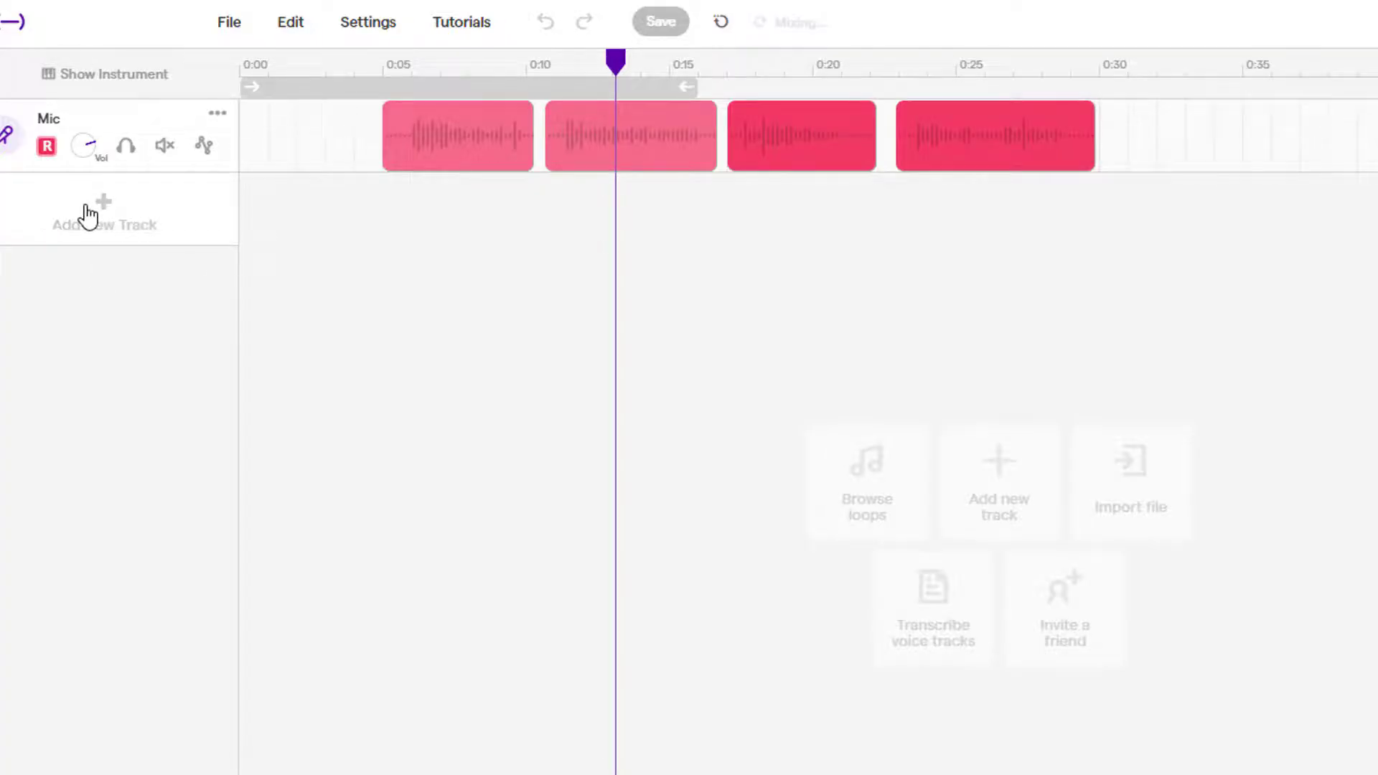
Add a second voice & microphones track and rename the first track 'Mrs Jonson'.
click(87, 207)
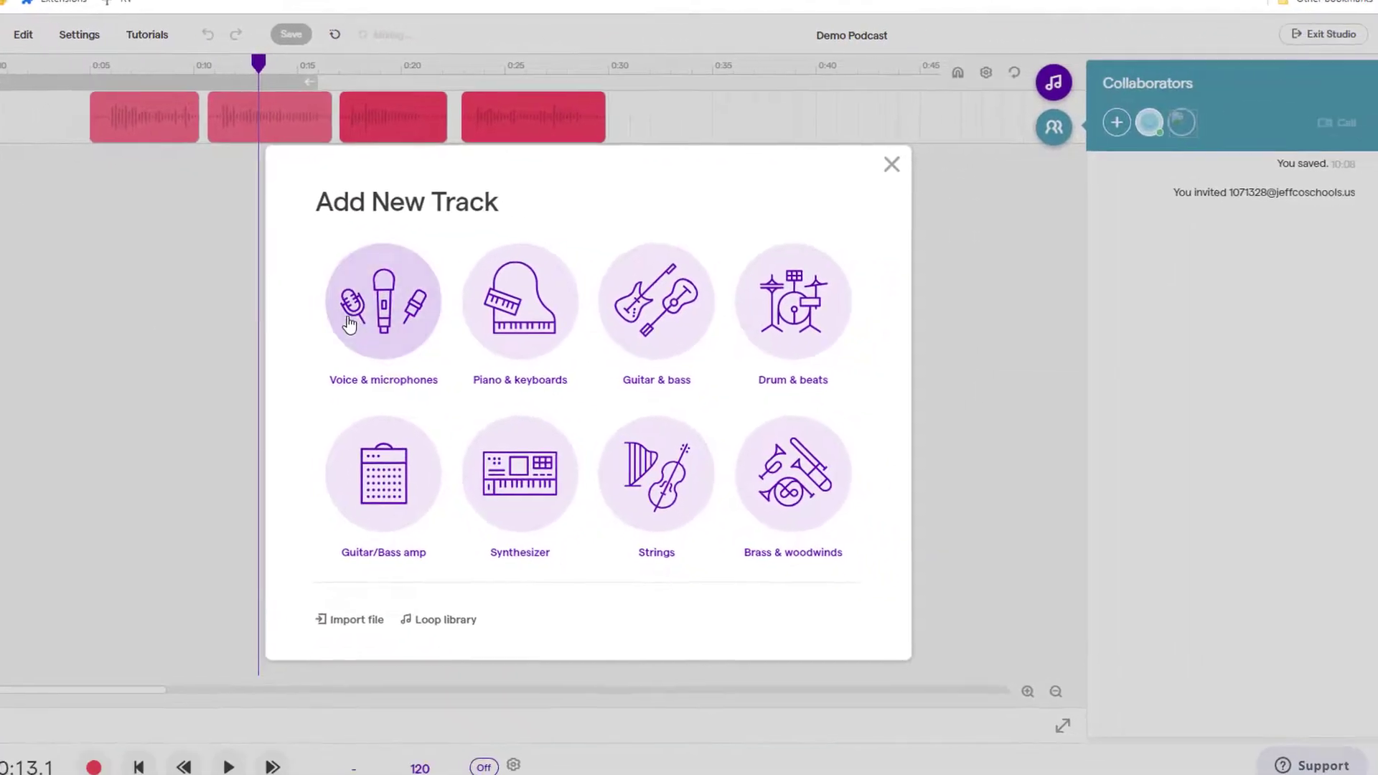
click(635, 363)
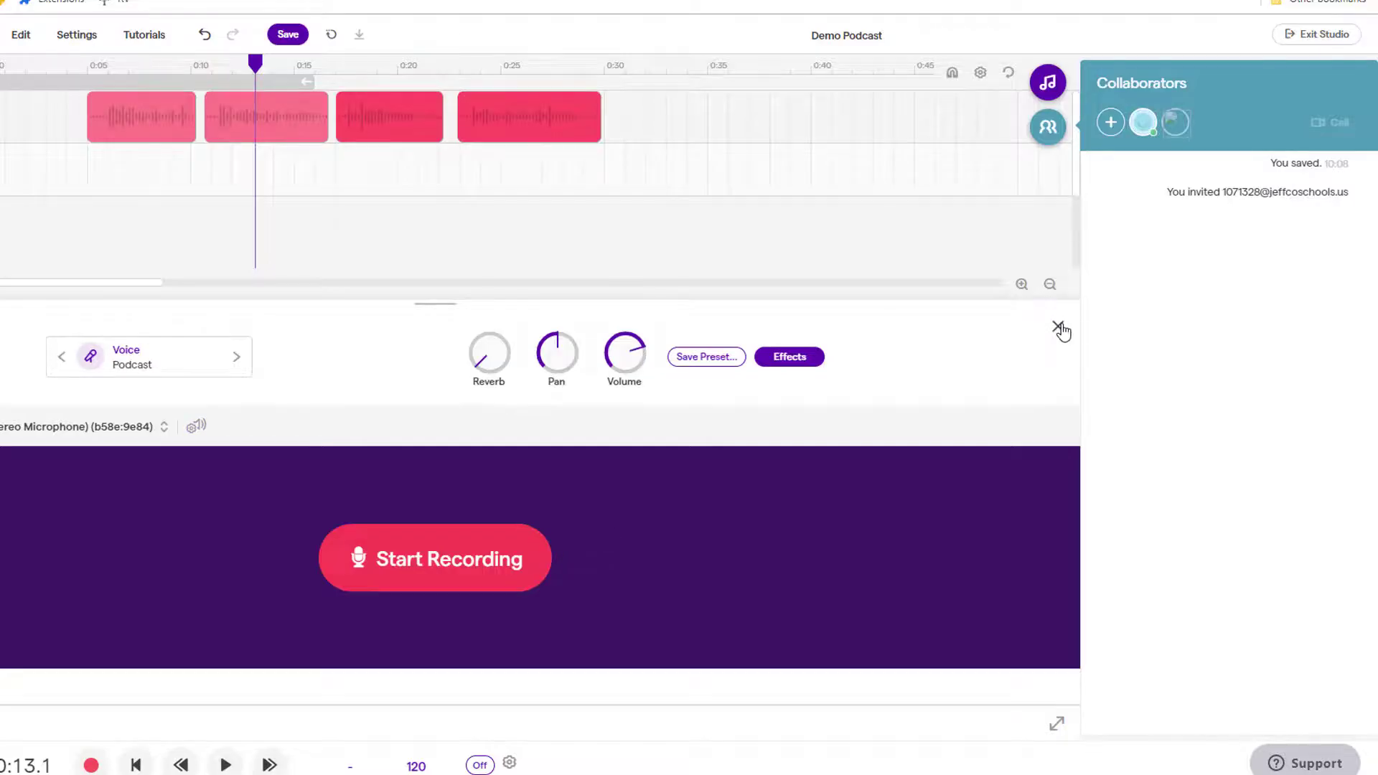
click(1059, 328)
click(367, 154)
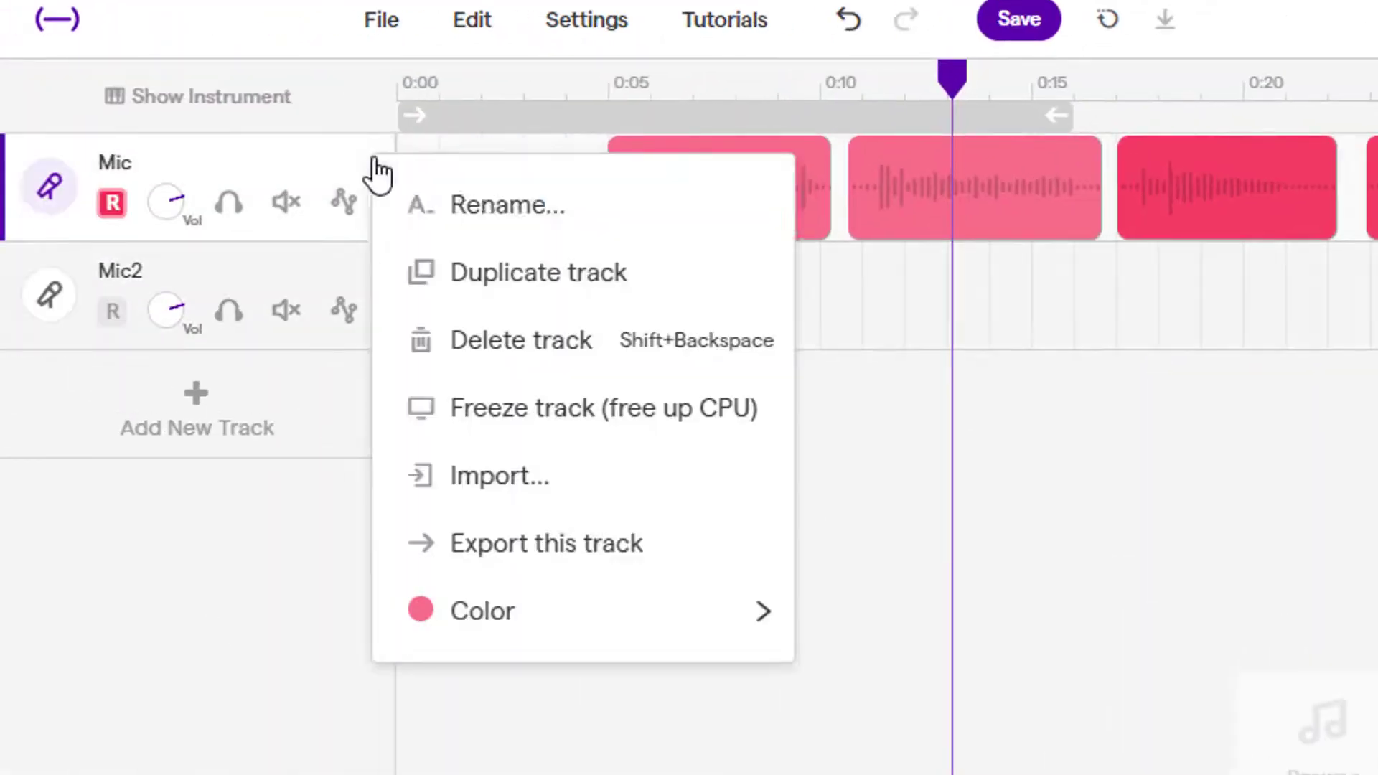
click(502, 202)
key(BackSpace)
key(BackSpace)
key(BackSpace)
text(Mrs Jonson)
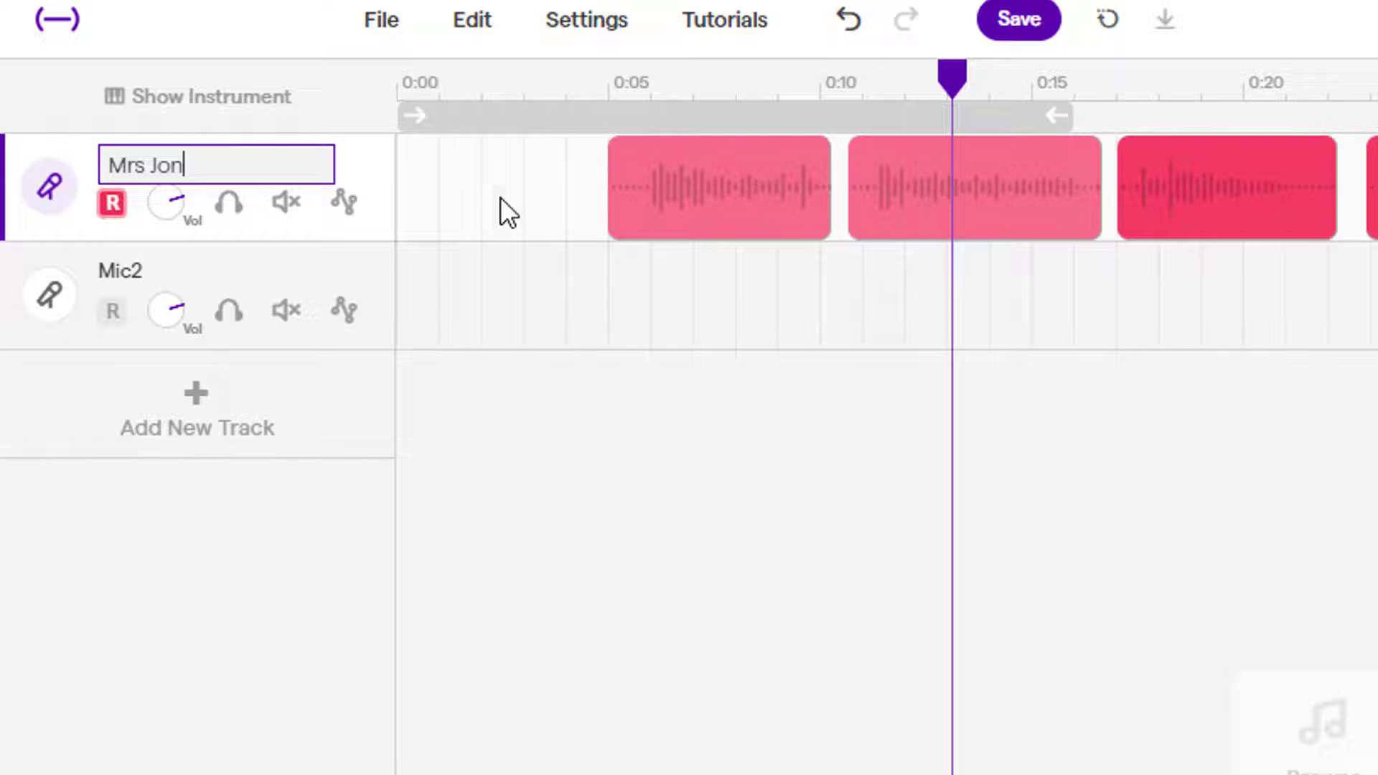
Rename the second track 'Partner' and make it the track to record on.
click(367, 262)
click(460, 294)
key(BackSpace)
key(BackSpace)
key(BackSpace)
key(BackSpace)
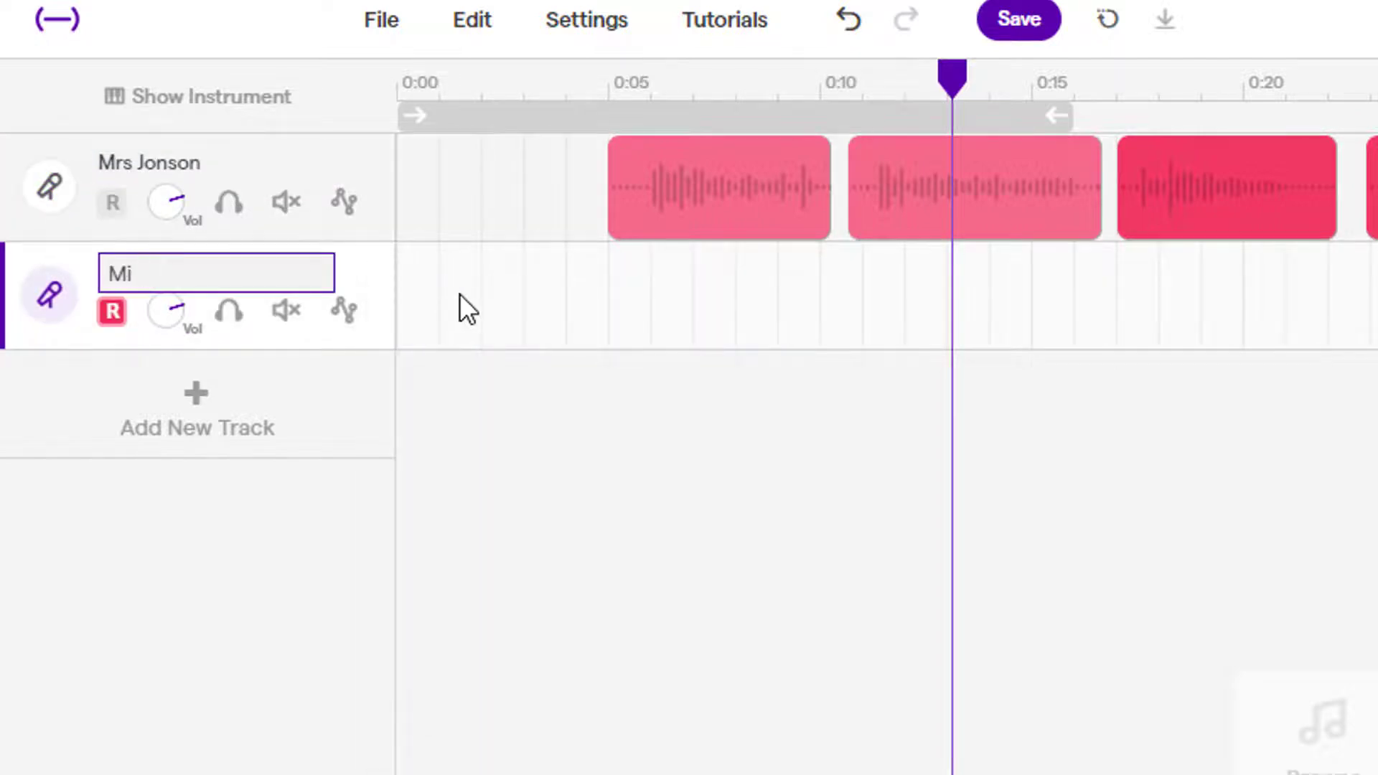
text(Partner)
key(Return)
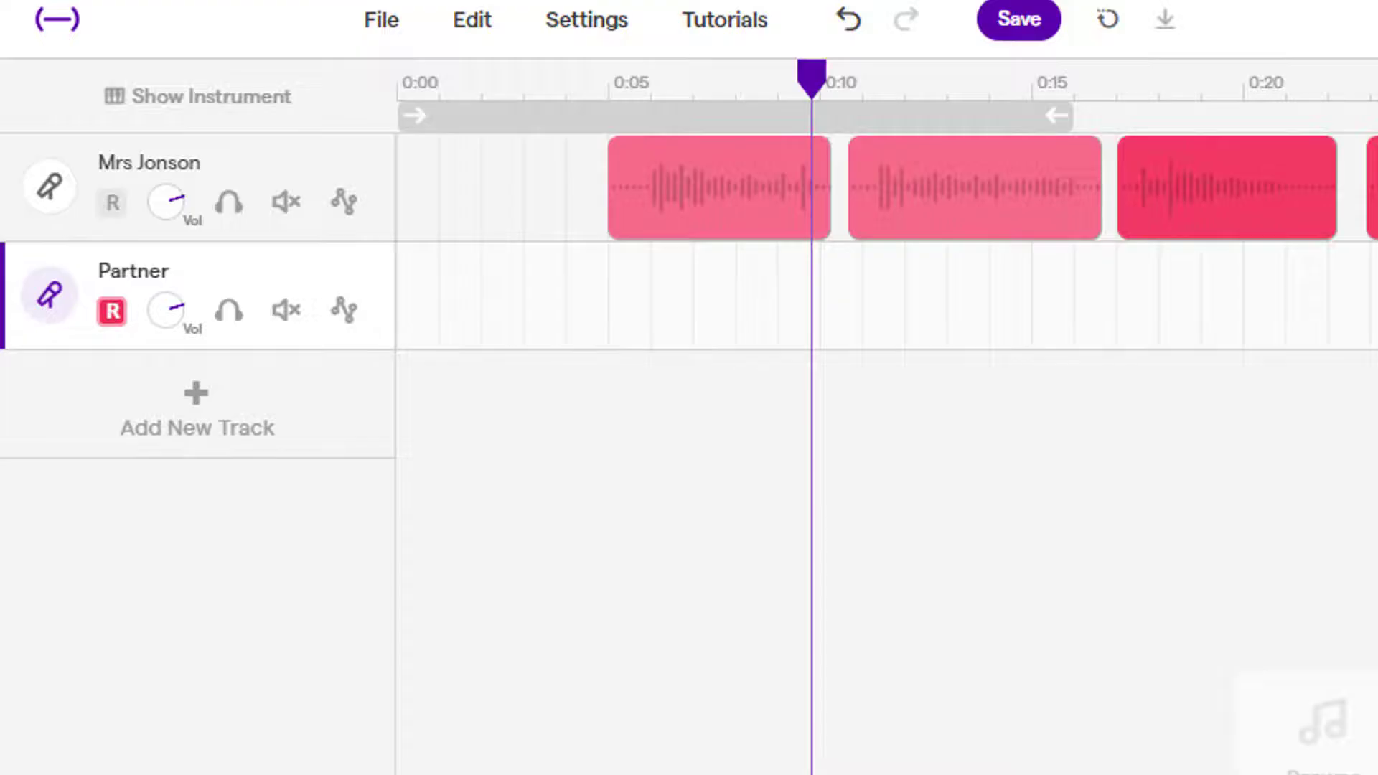
click(516, 184)
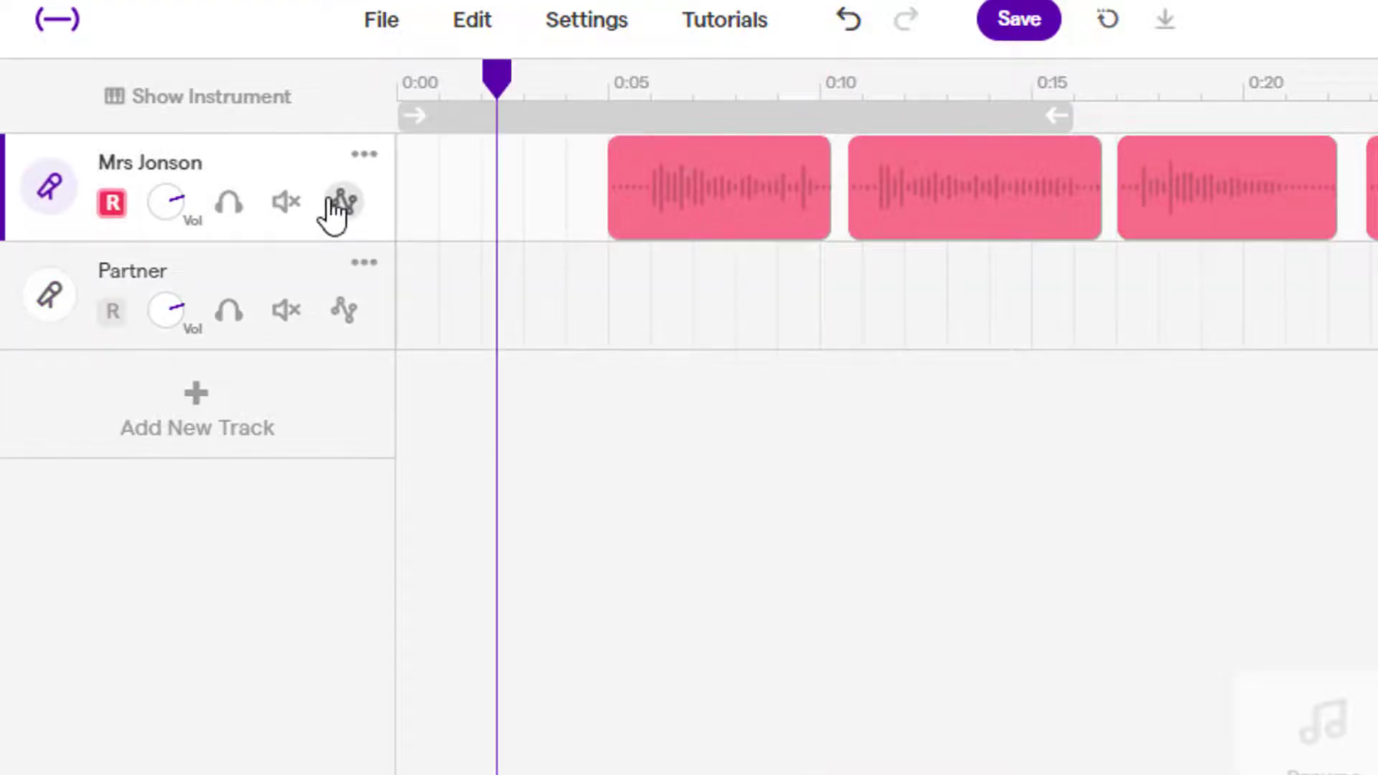
click(538, 321)
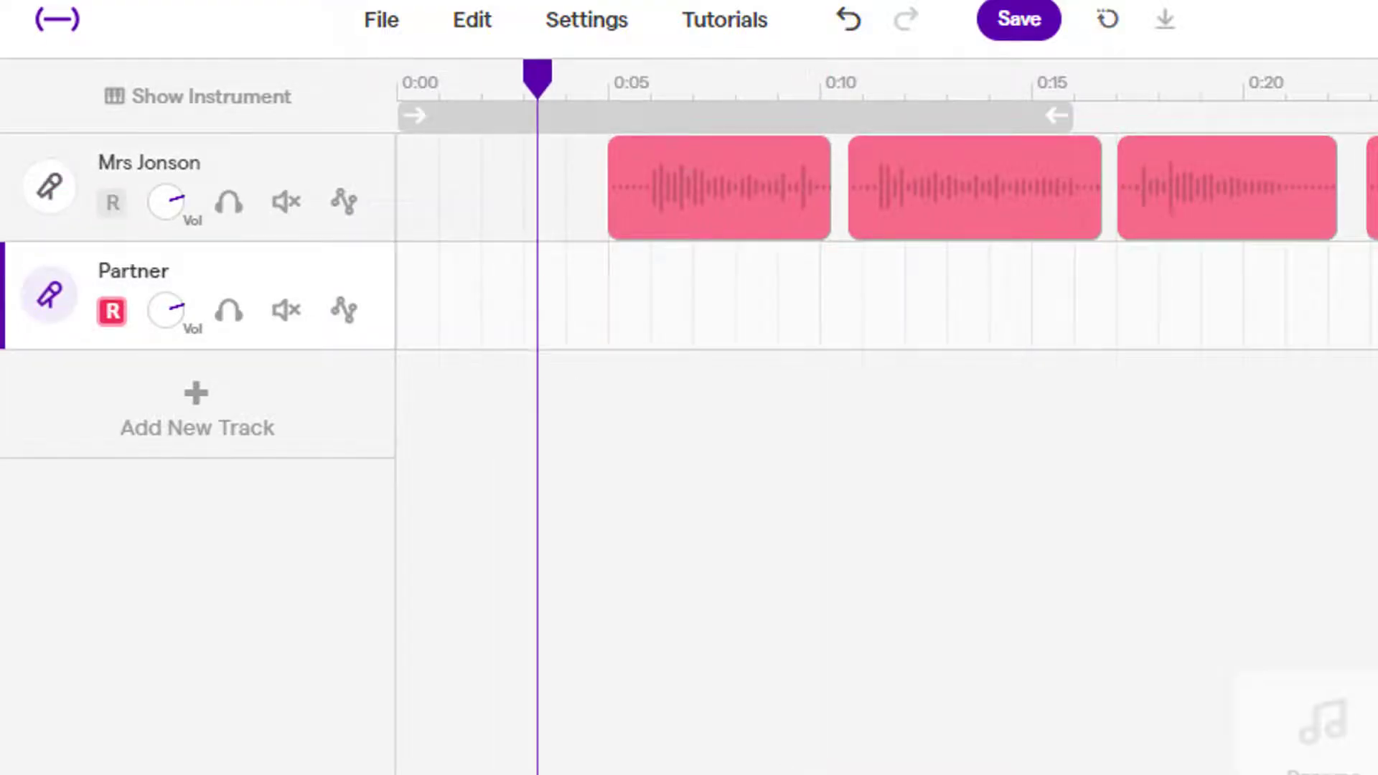
Record a short take on Partner, shift Mrs Jonson's later clips right, and place the take at 0:10.
key(r)
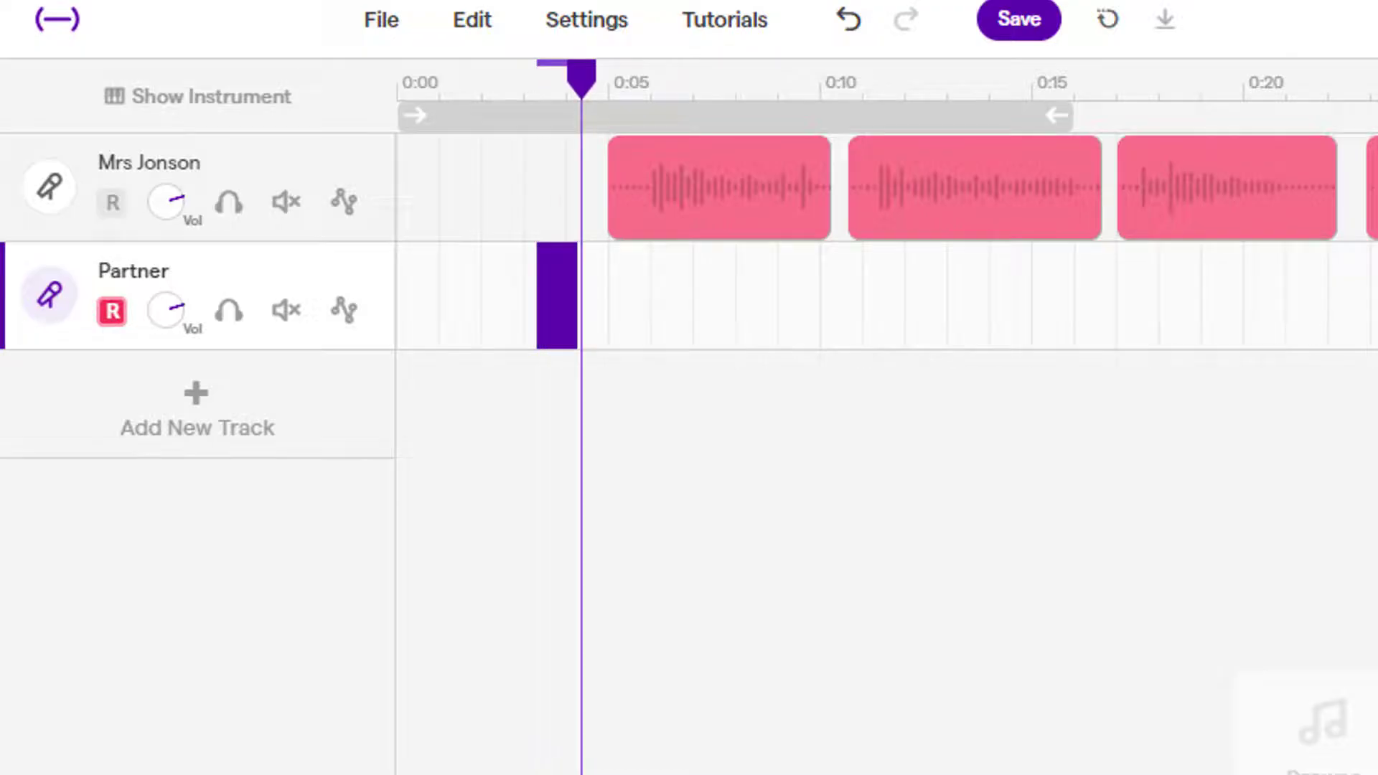
key(space)
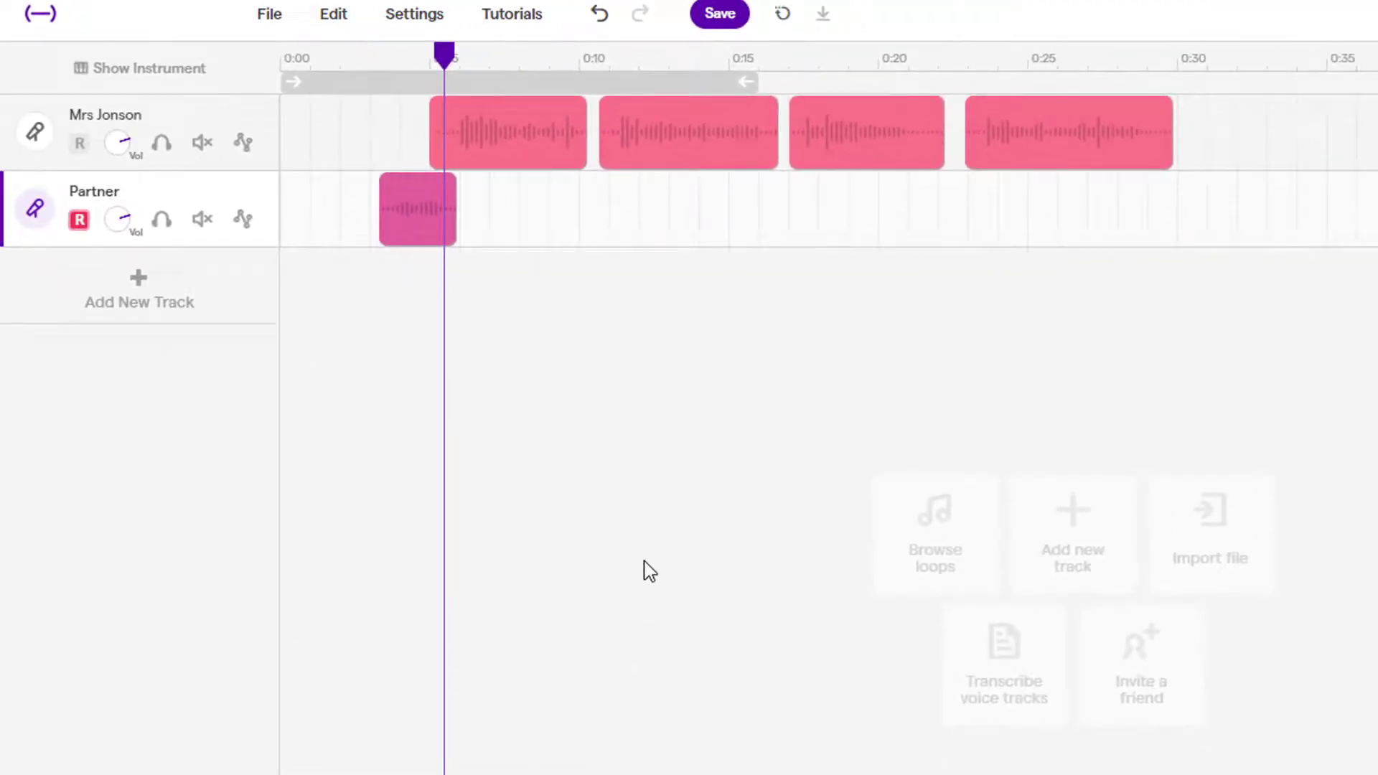
drag(1255, 136, 805, 151)
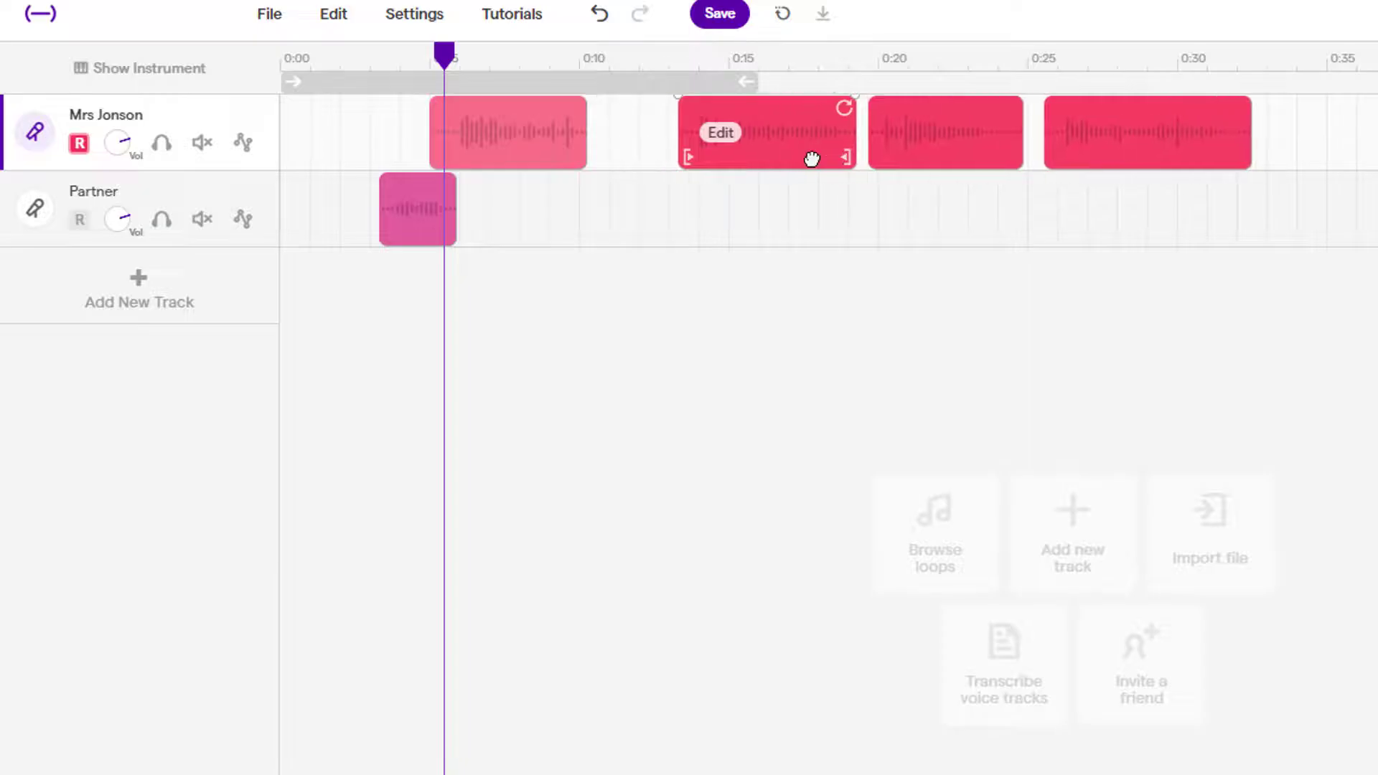
drag(439, 237, 652, 233)
click(696, 327)
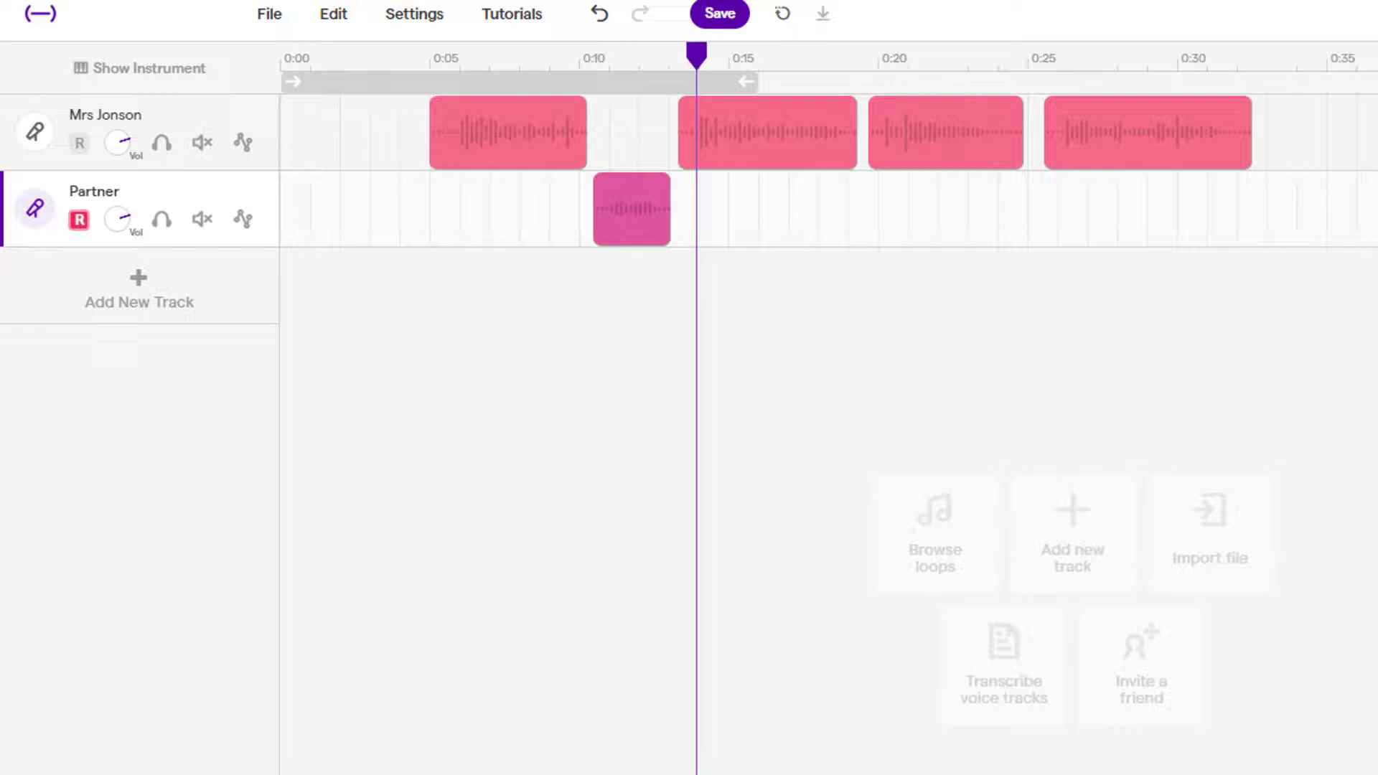
Preview the Jazz loop 'Piano - Martian Funk Wurly 1' and add it as a third track.
click(138, 283)
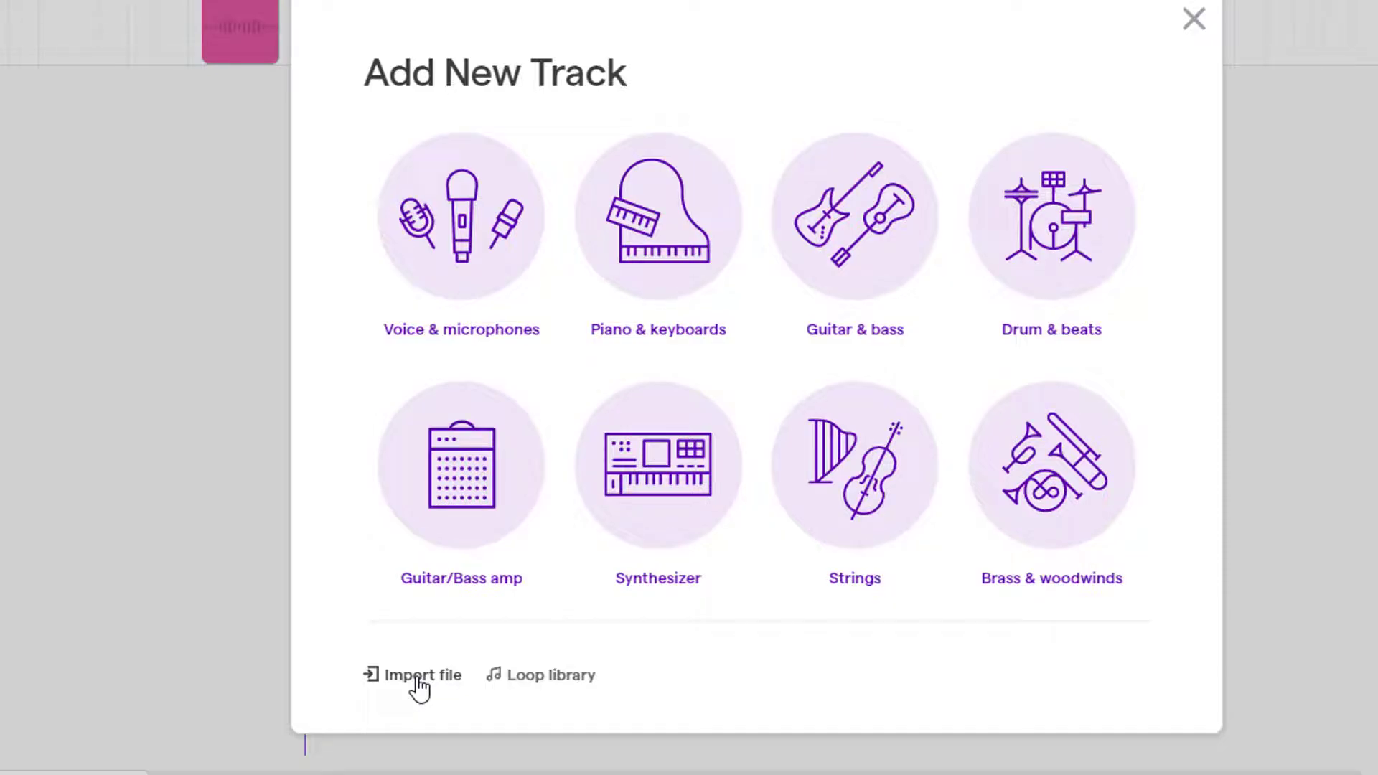
click(543, 679)
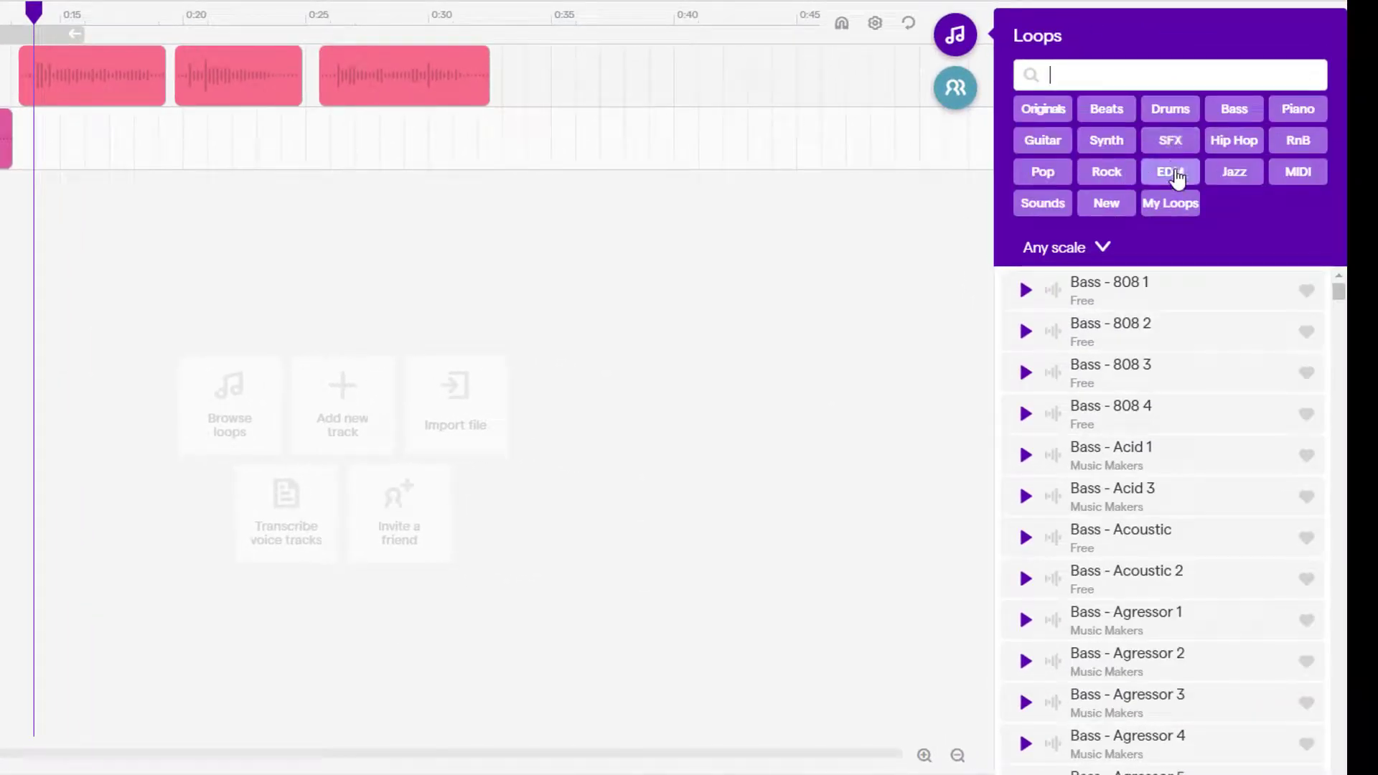
click(1234, 173)
scroll(1034, 391, down, 10)
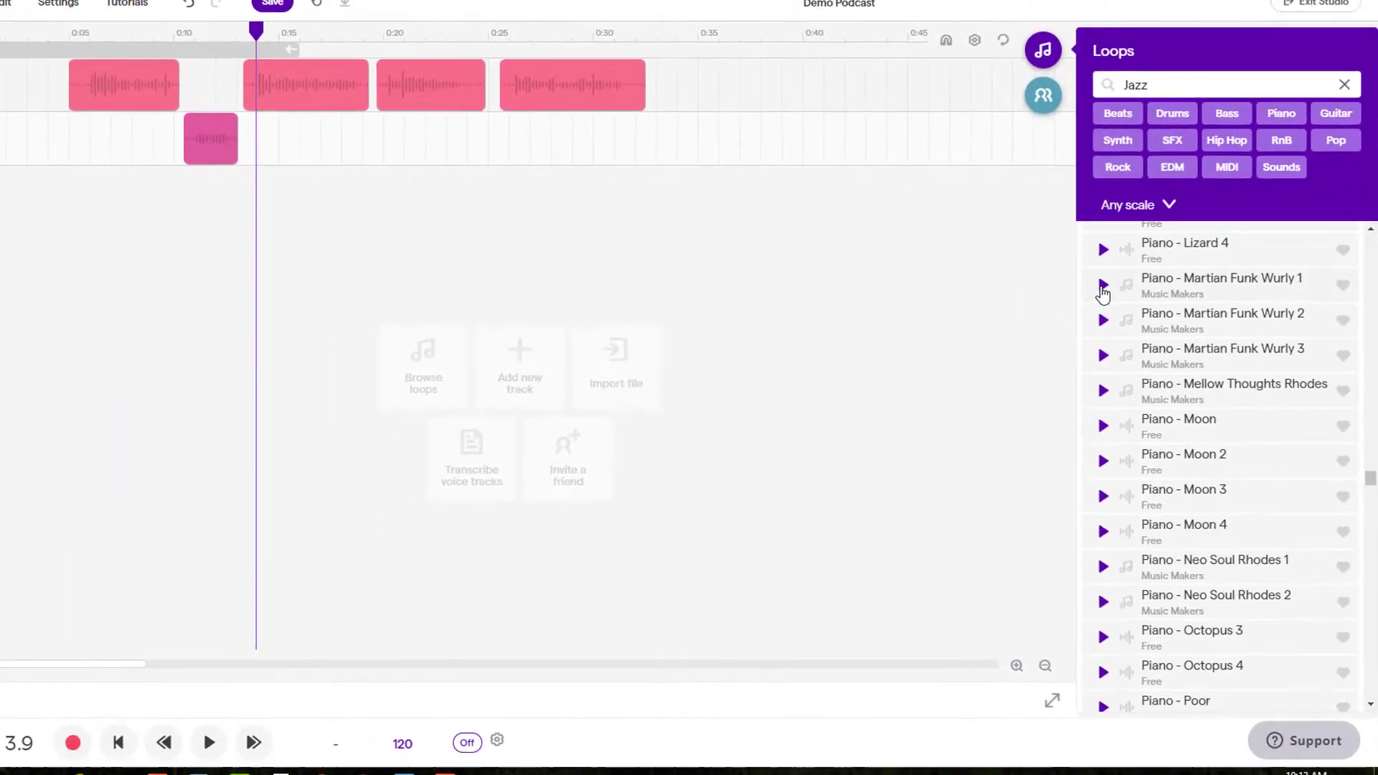
click(1024, 318)
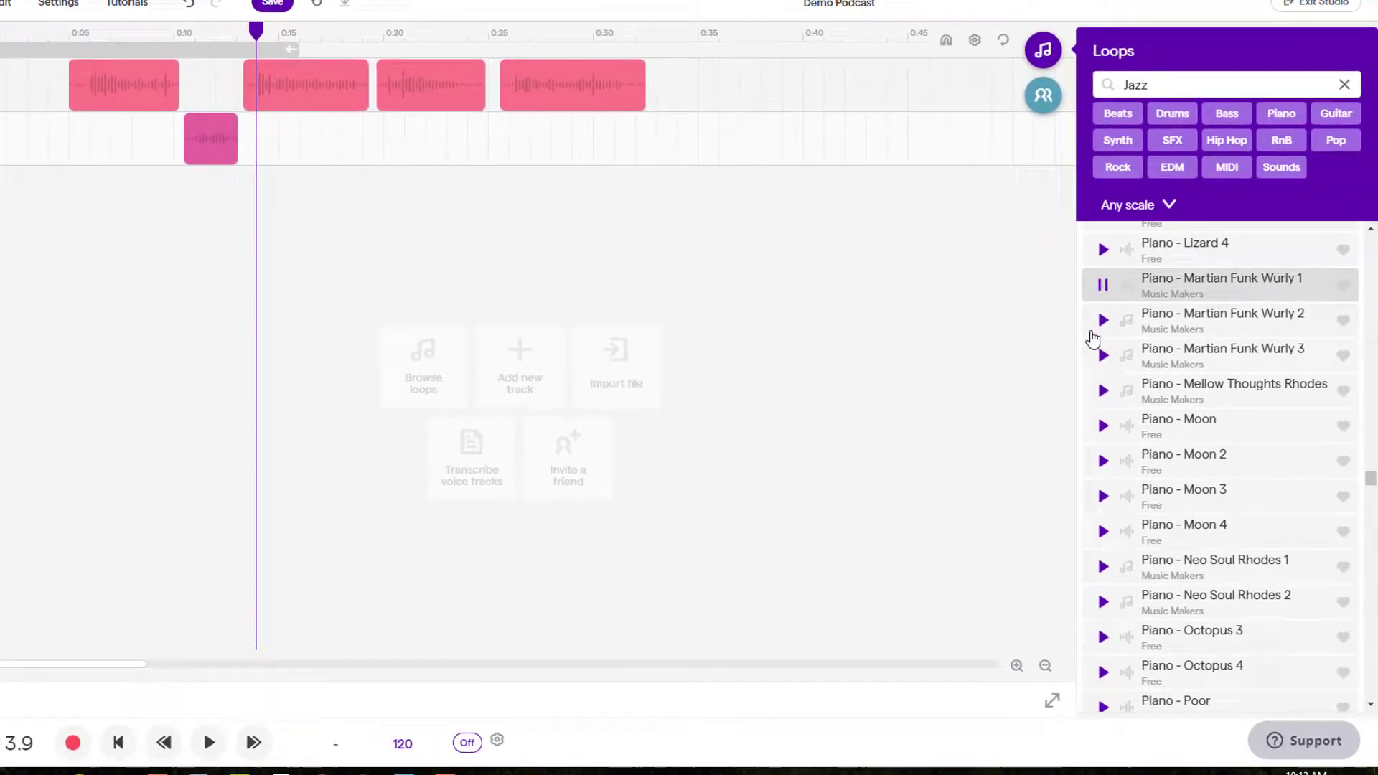
click(1234, 283)
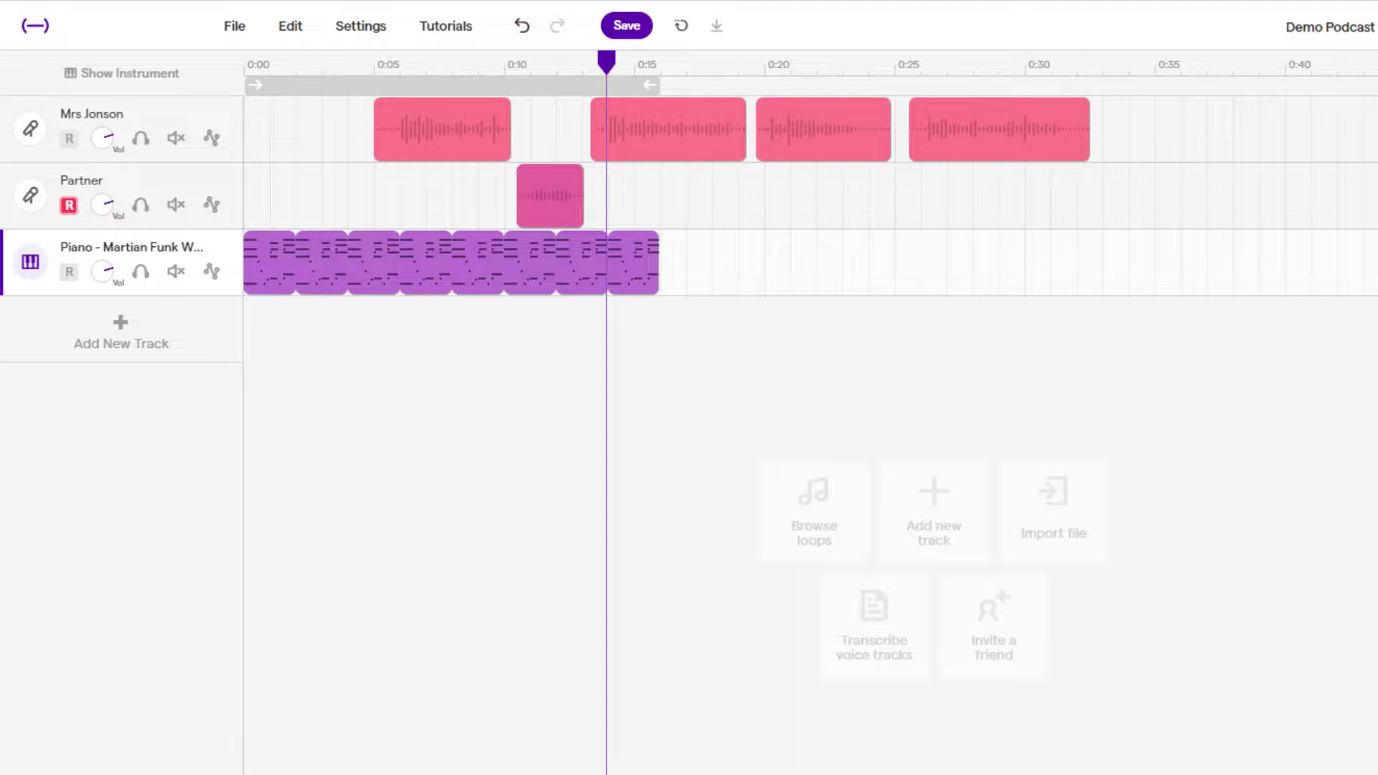
Split the piano clip just past 0:07 and delete the right-hand piece.
drag(584, 64, 422, 80)
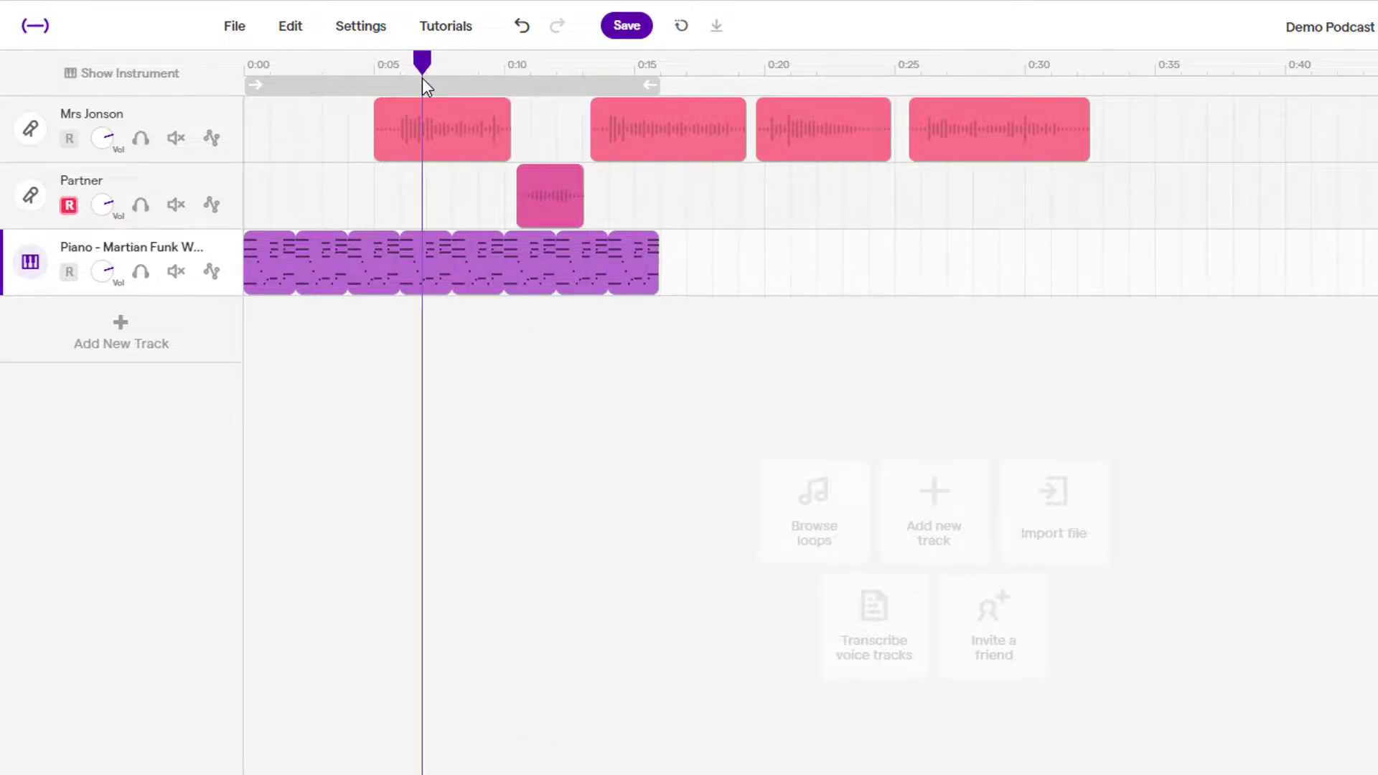
drag(423, 77, 433, 84)
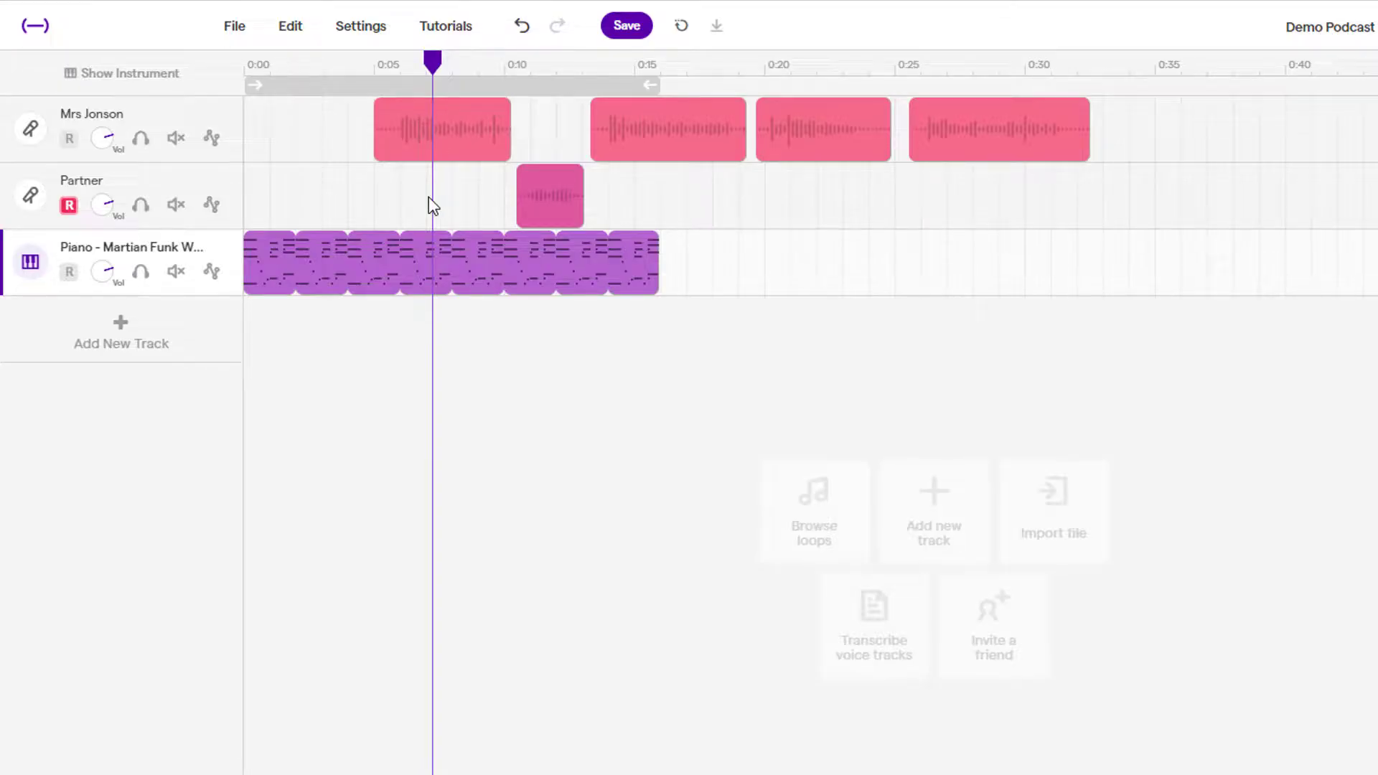
click(440, 269)
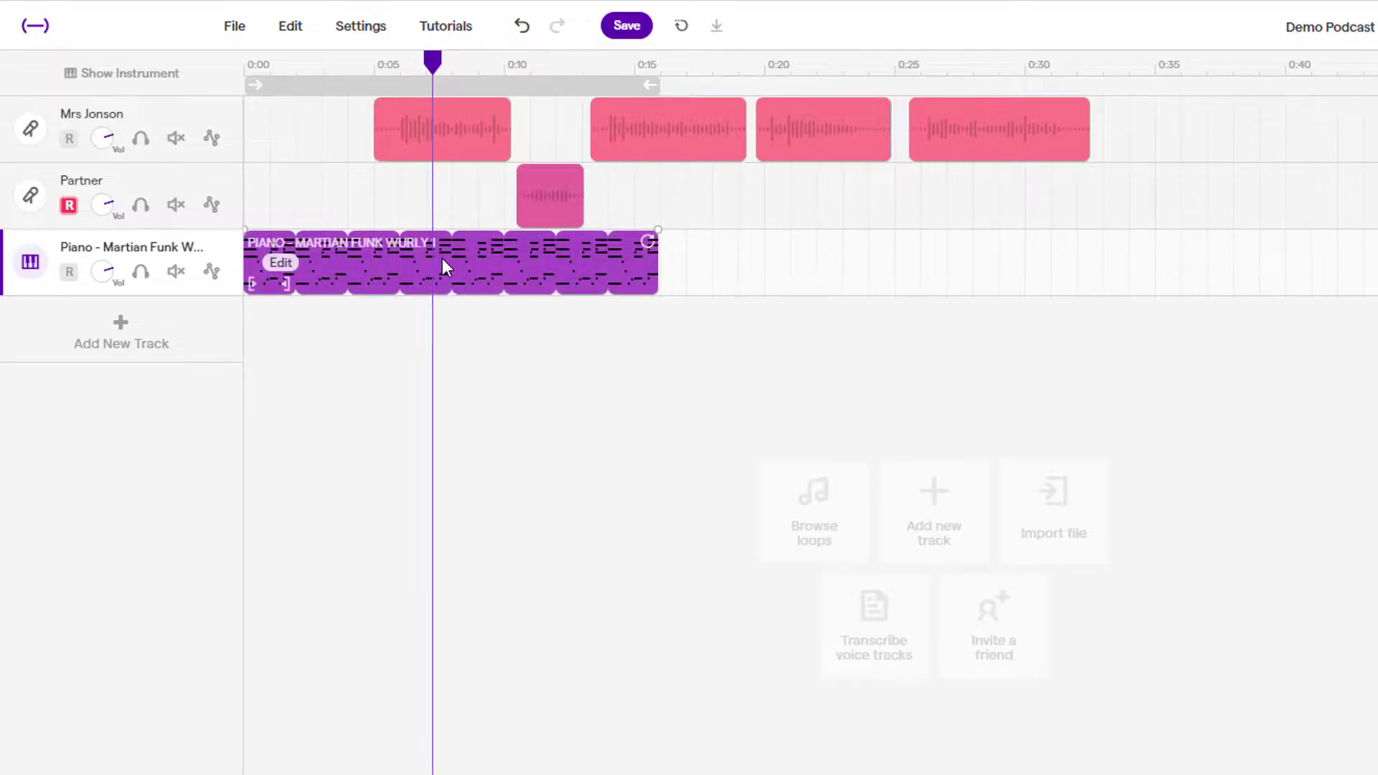
key(ctrl+e)
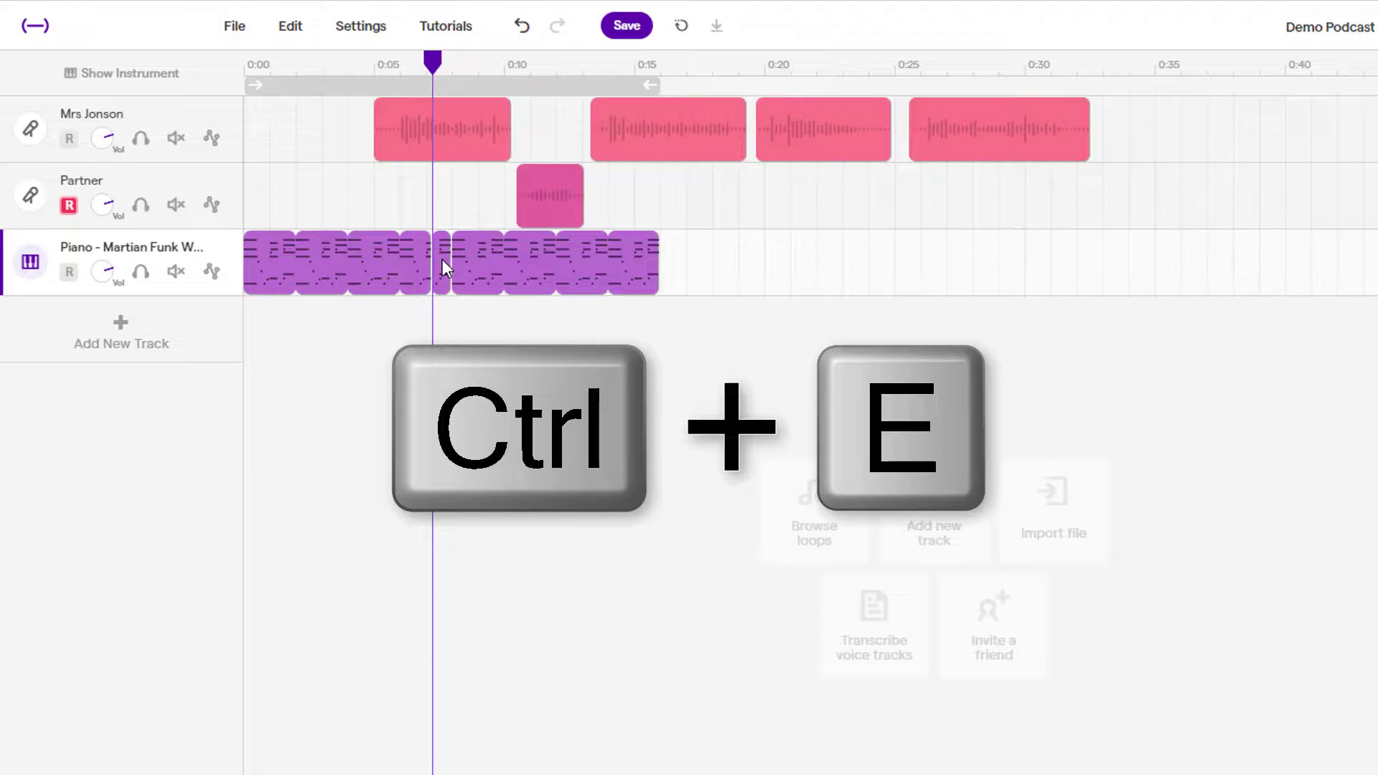
click(527, 264)
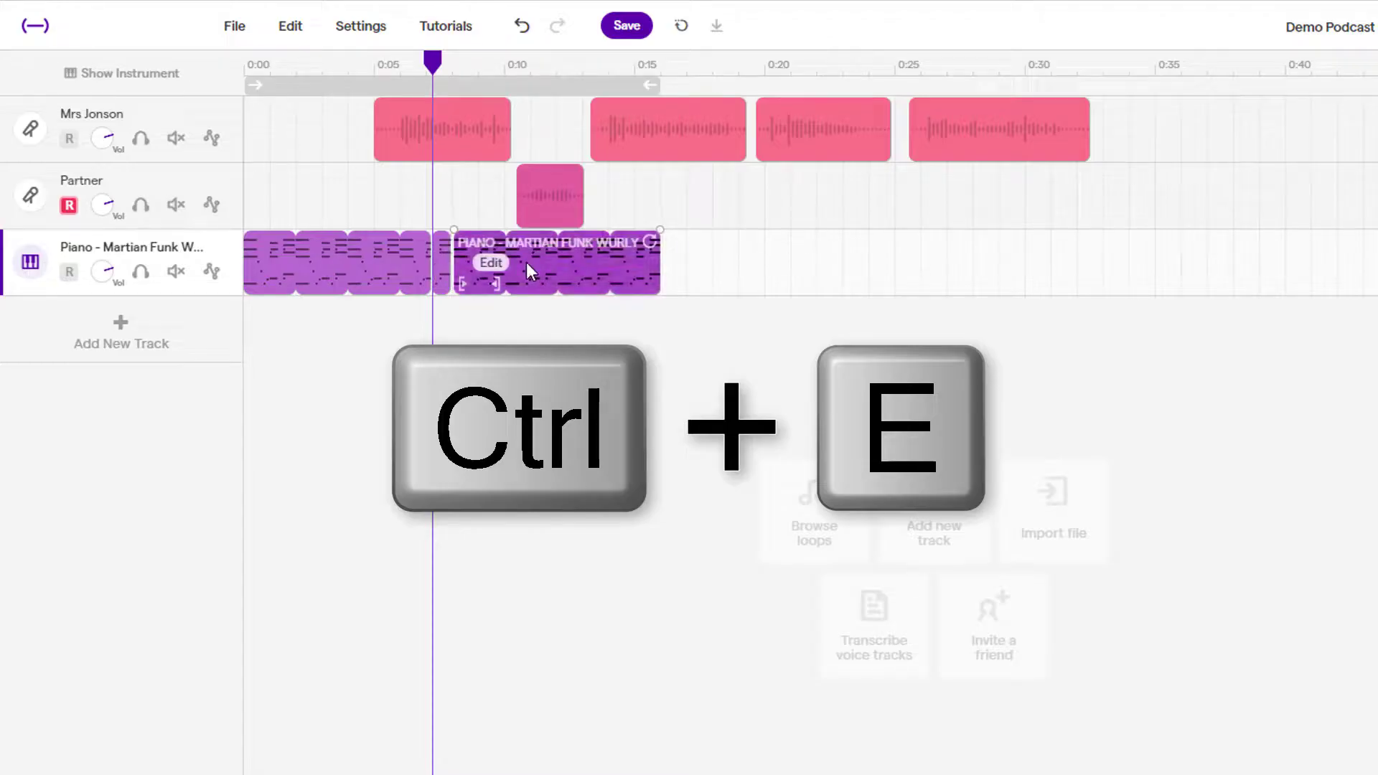
key(Delete)
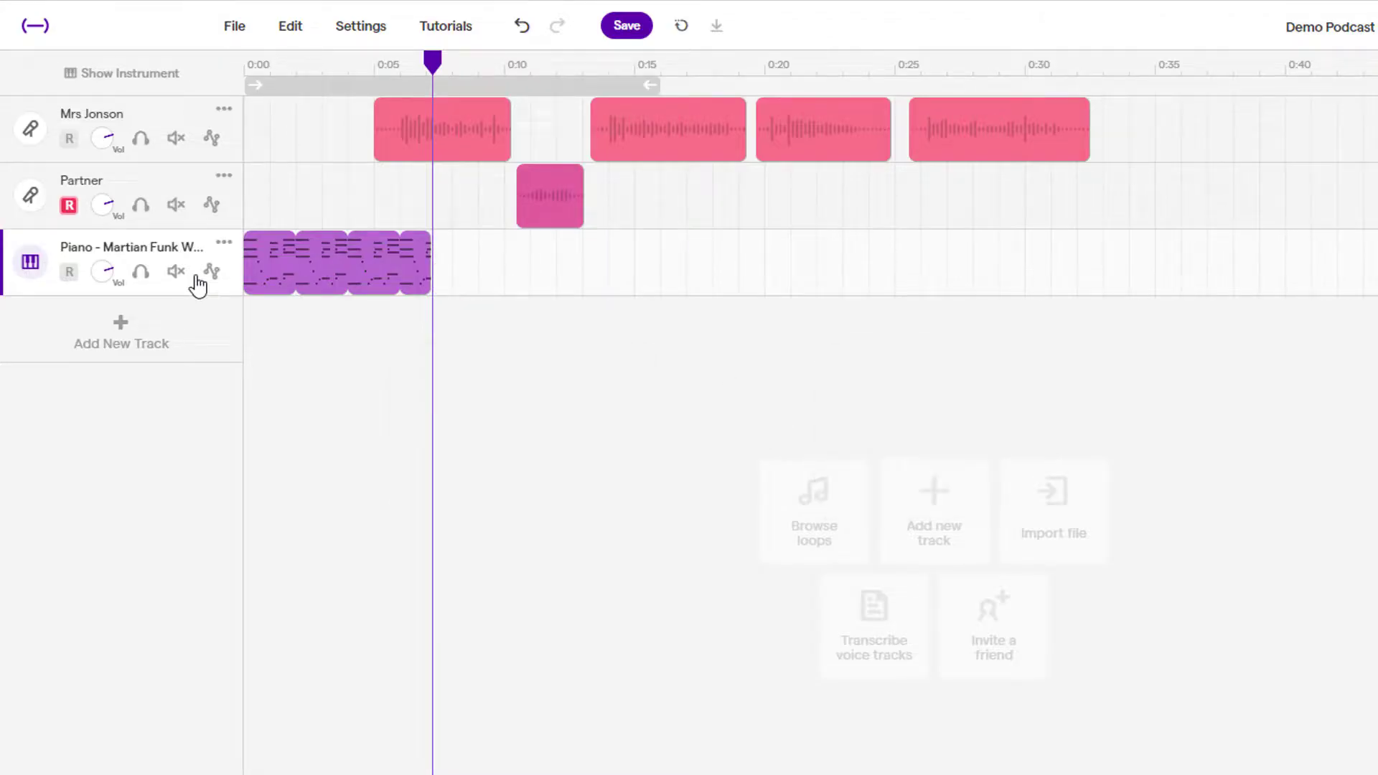
Apply a fade out to the remaining piano clip and shorten the fade ramp.
click(359, 267)
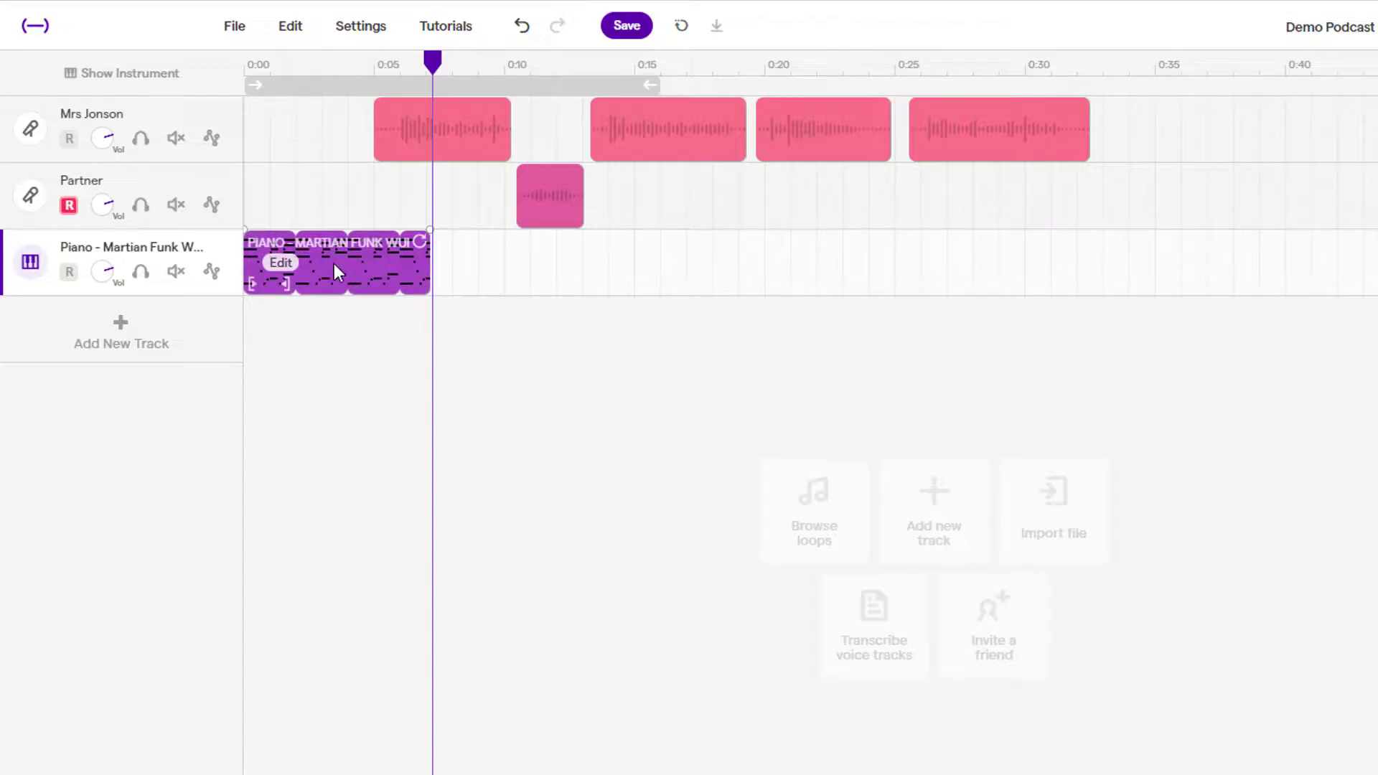
right_click(278, 263)
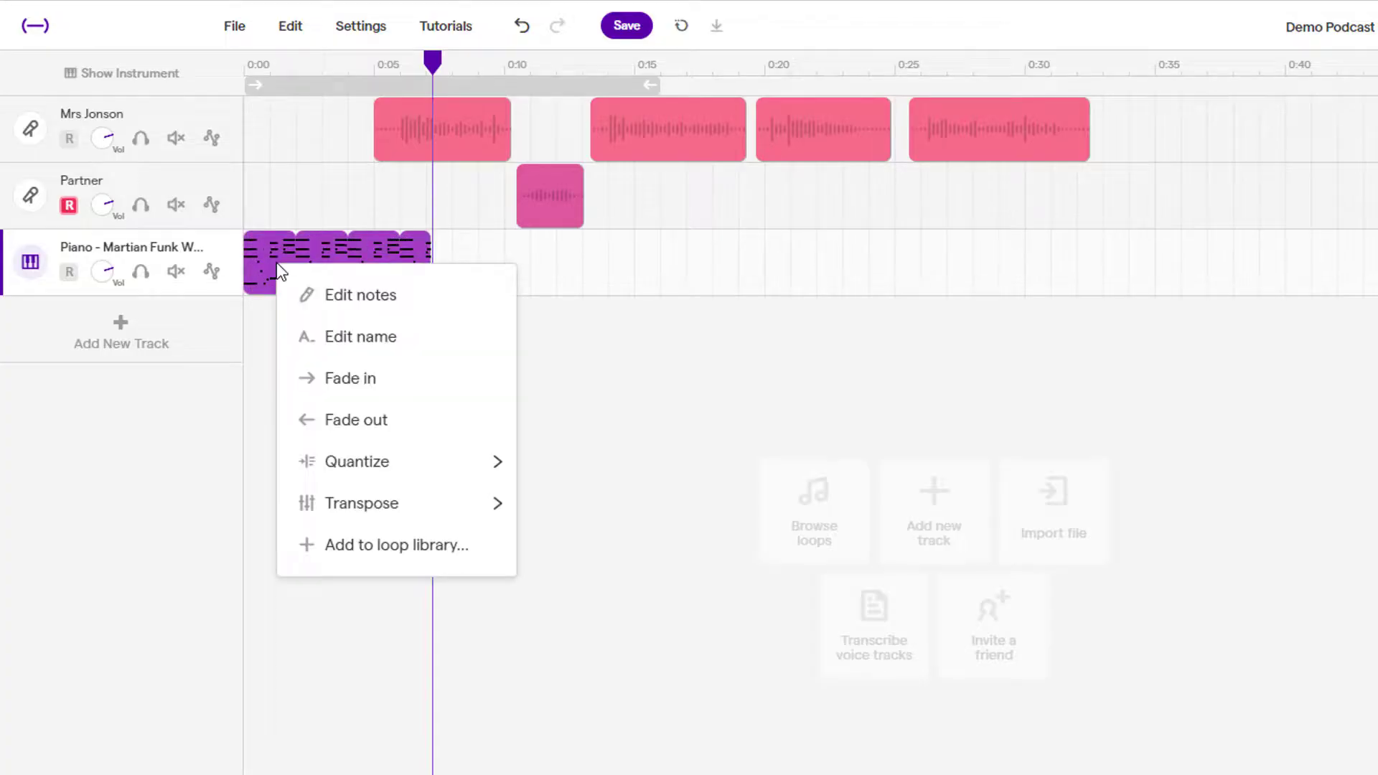
click(348, 421)
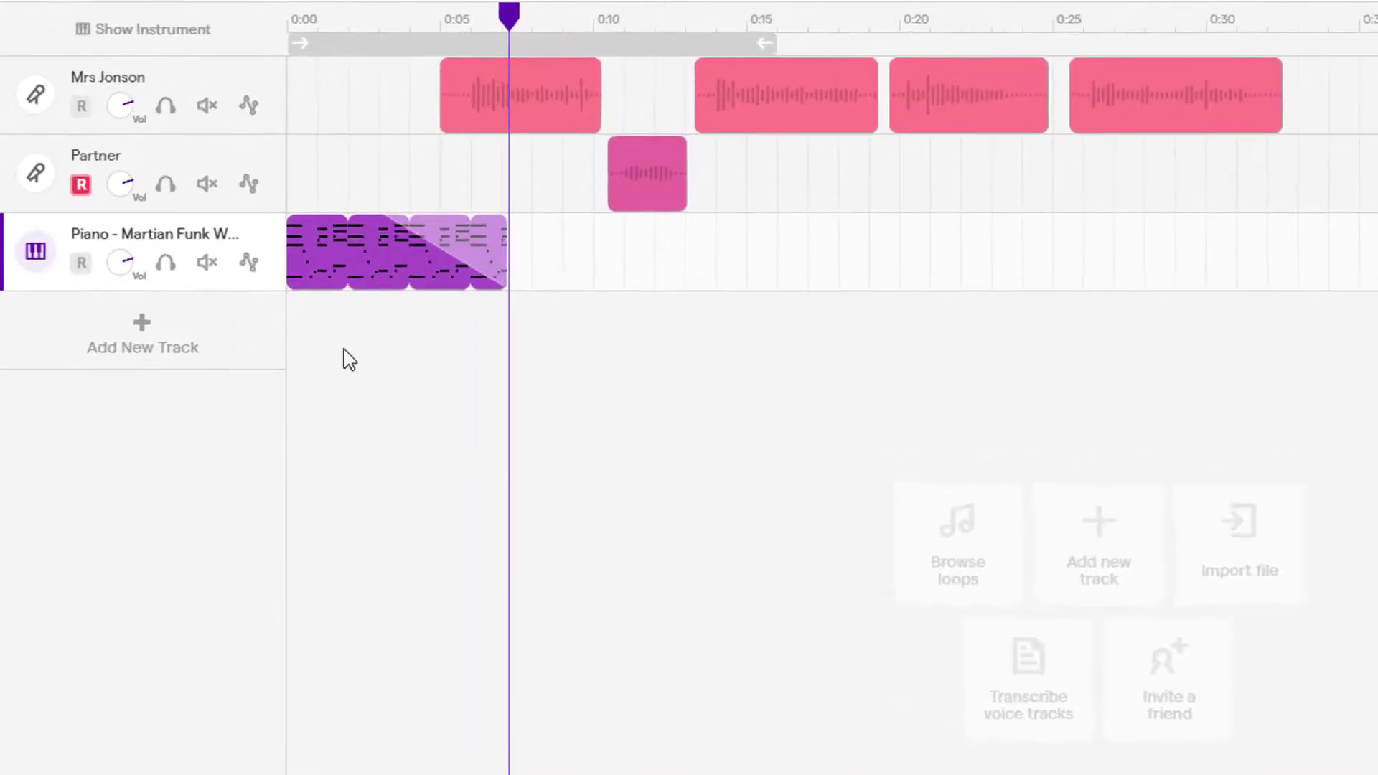
drag(584, 152, 656, 156)
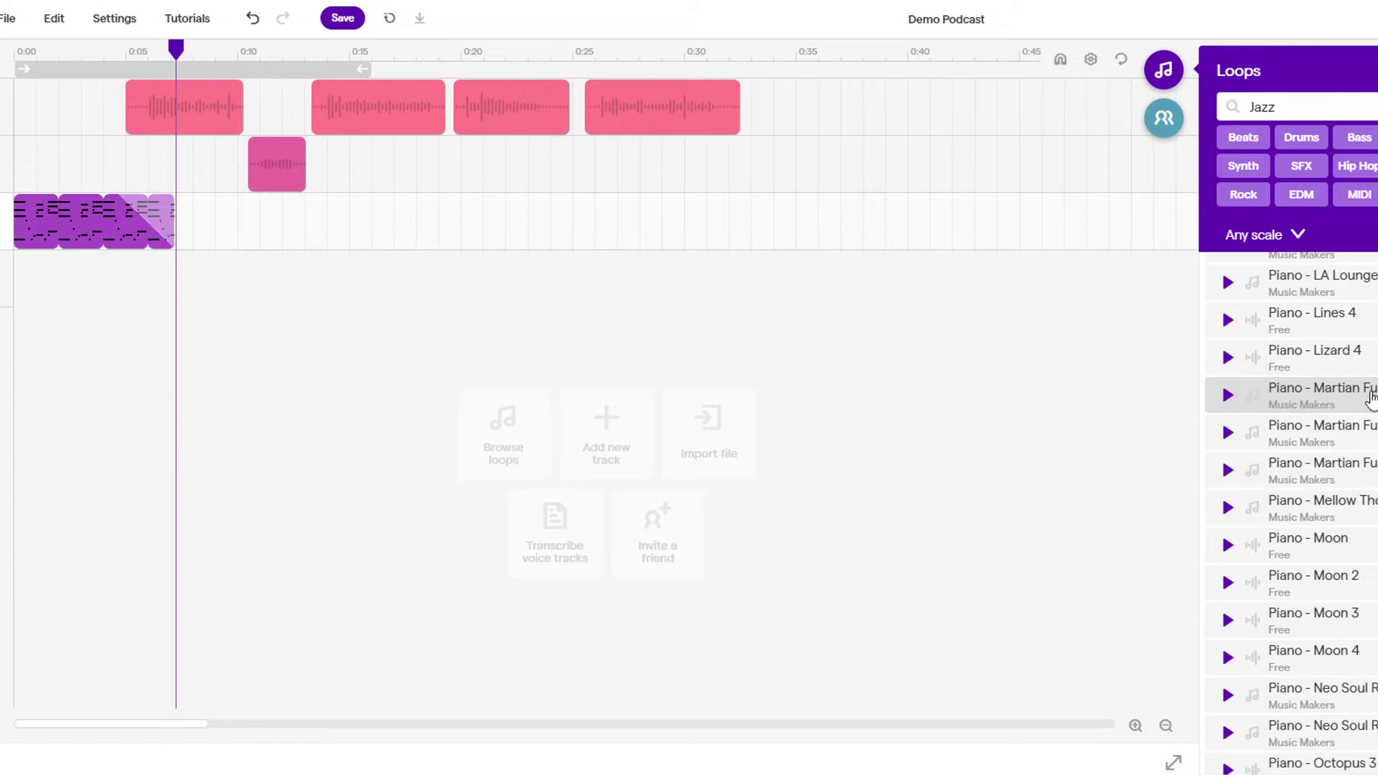
Place another Martian Funk piano loop at 0:30 and trim it to end at 0:36.
drag(1371, 396, 698, 234)
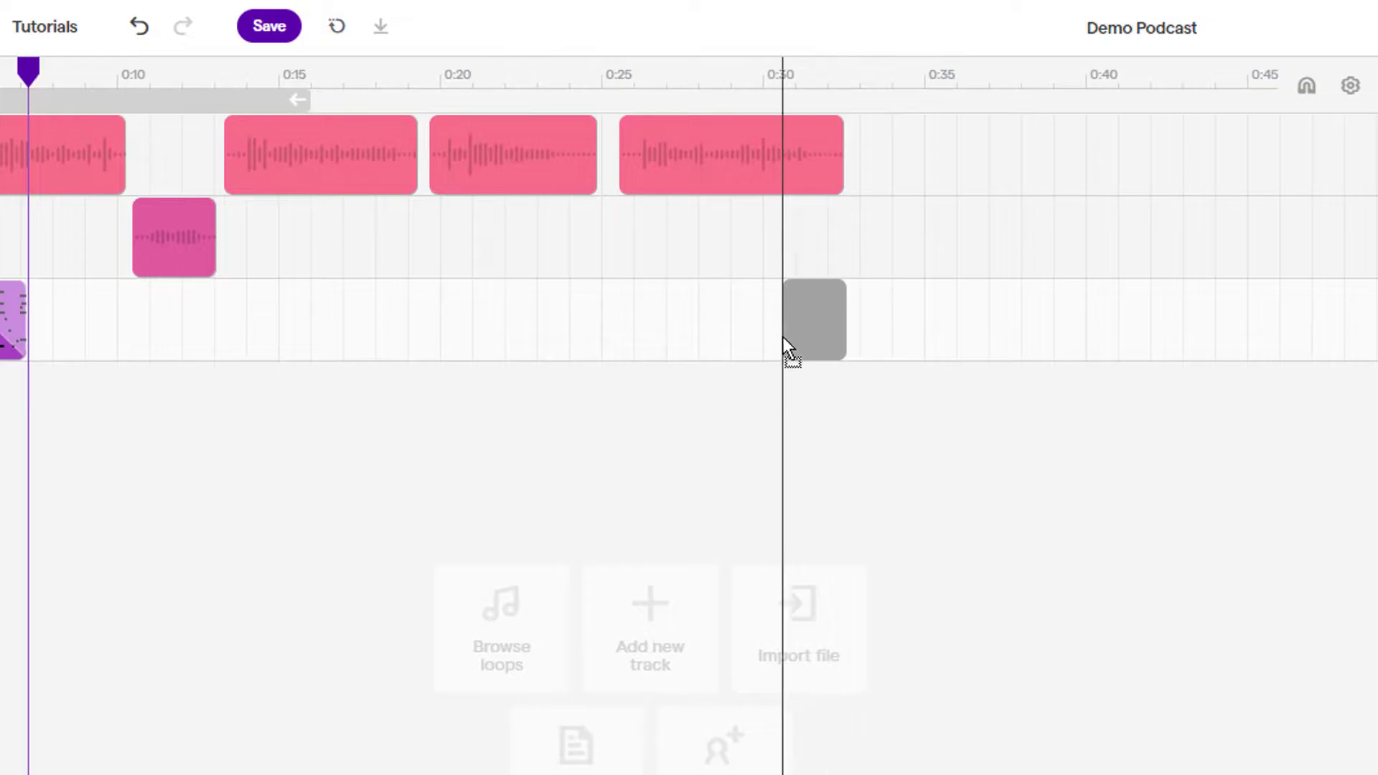
drag(783, 338, 800, 334)
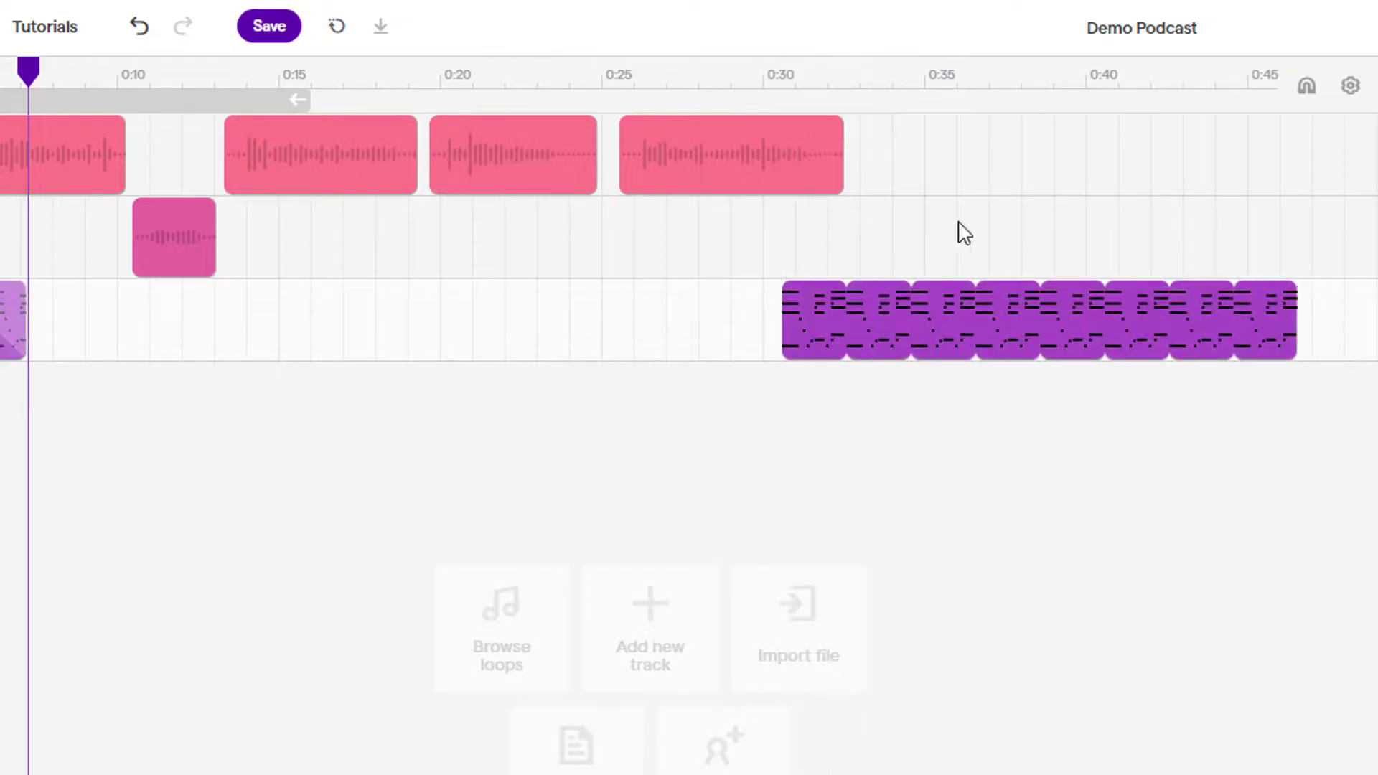
click(917, 81)
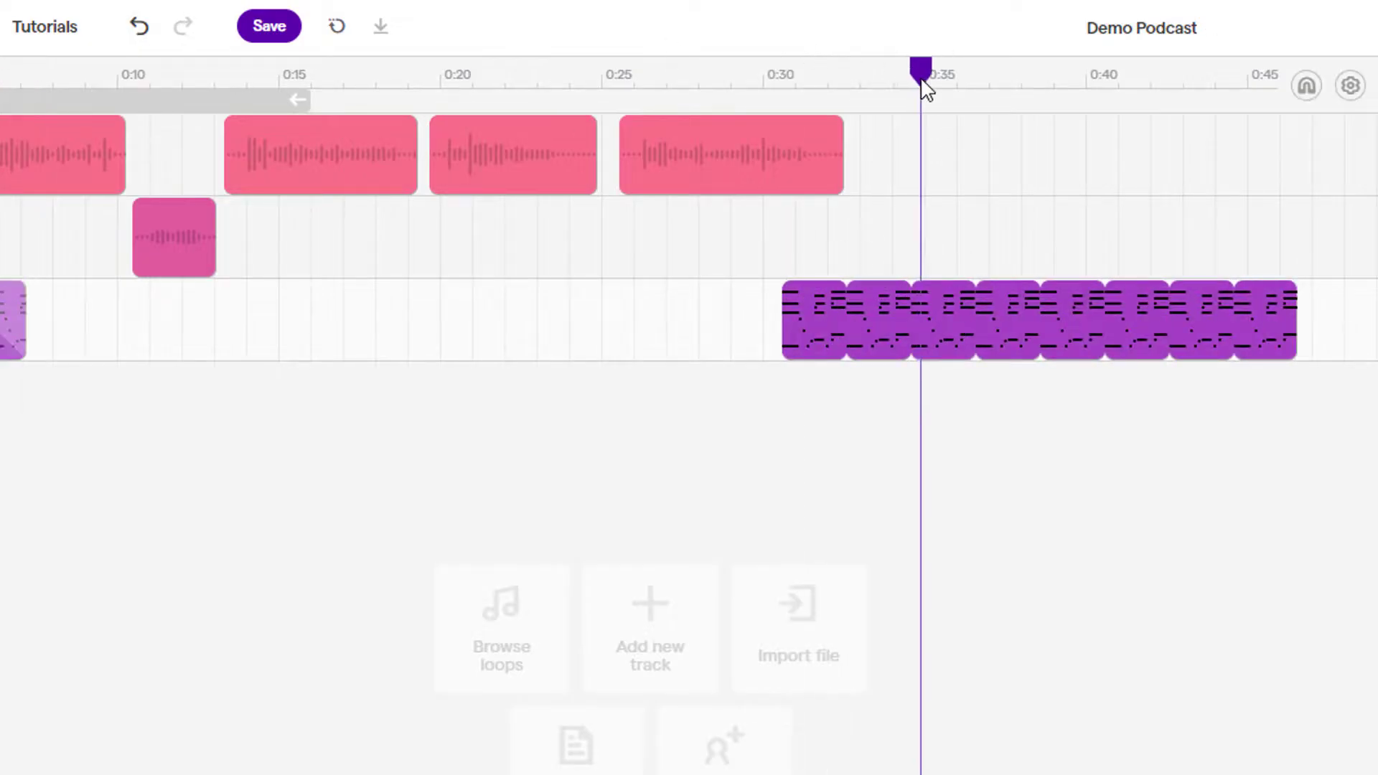
key(ctrl+e)
drag(917, 77, 974, 84)
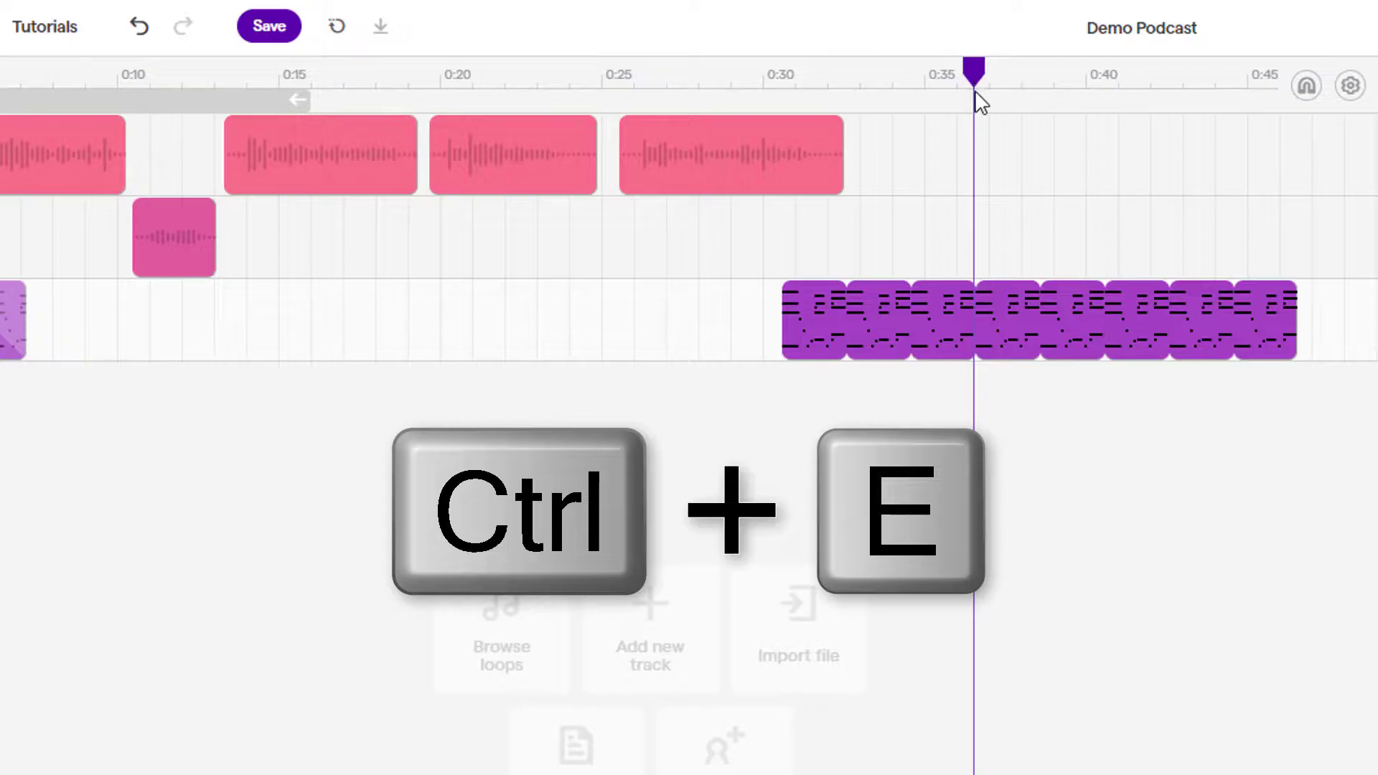
key(ctrl+e)
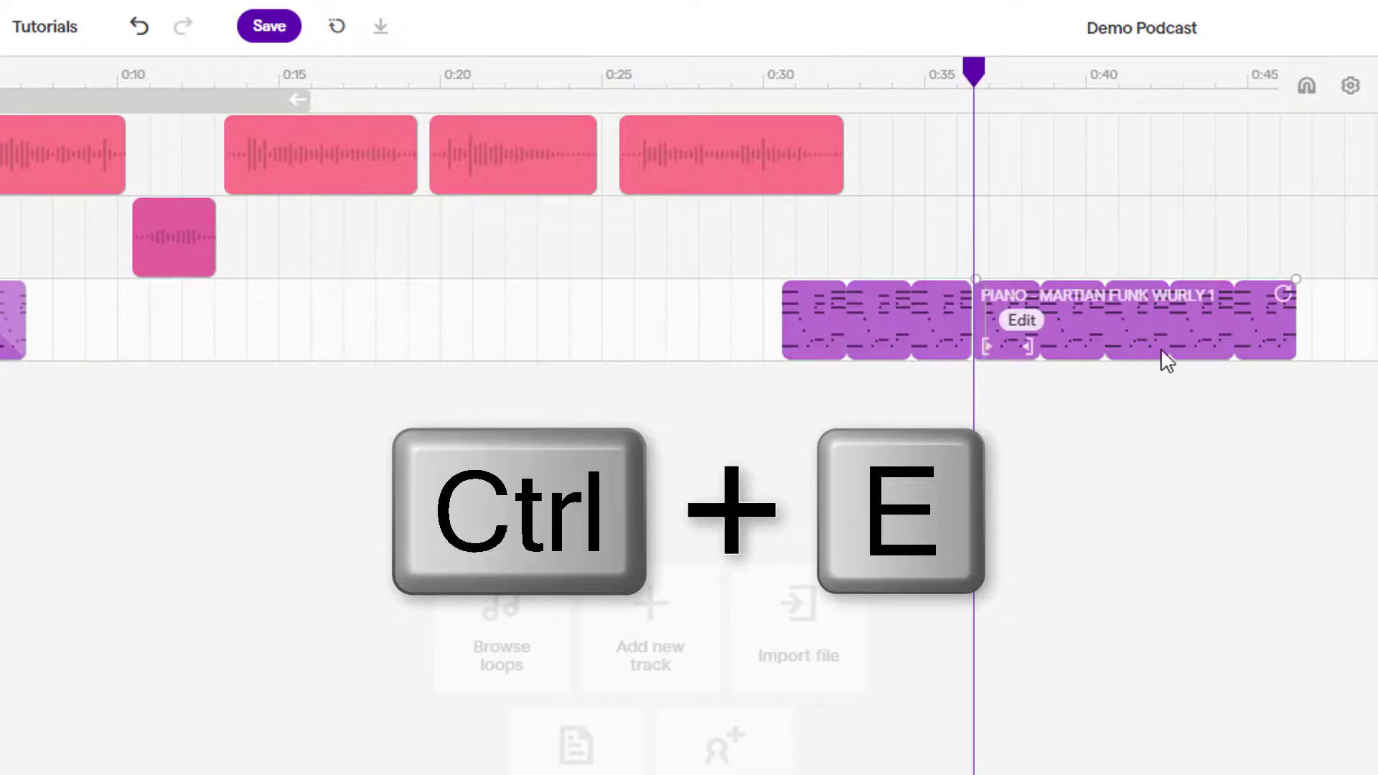
click(1160, 320)
key(Delete)
Apply a fade in to the trimmed second piano loop clip.
mouse_move(890, 302)
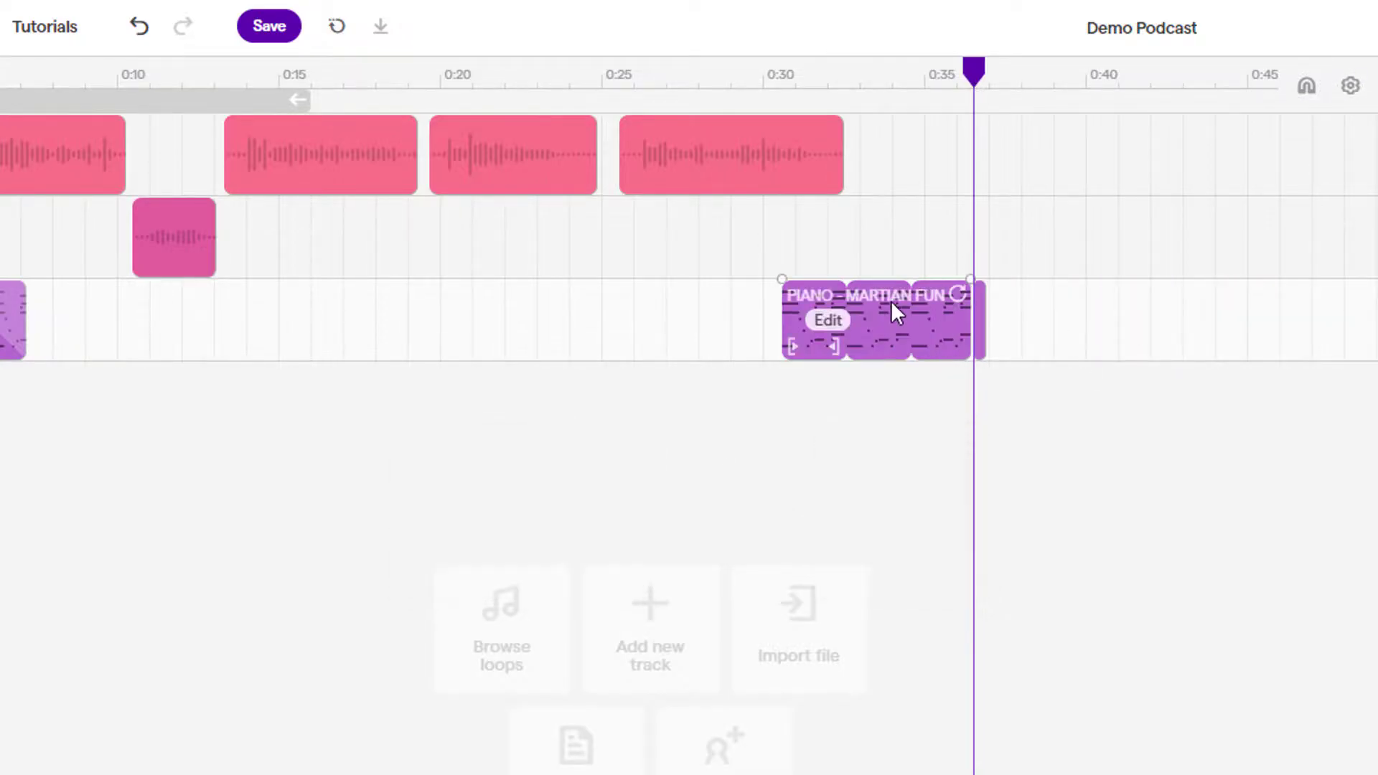
right_click(829, 330)
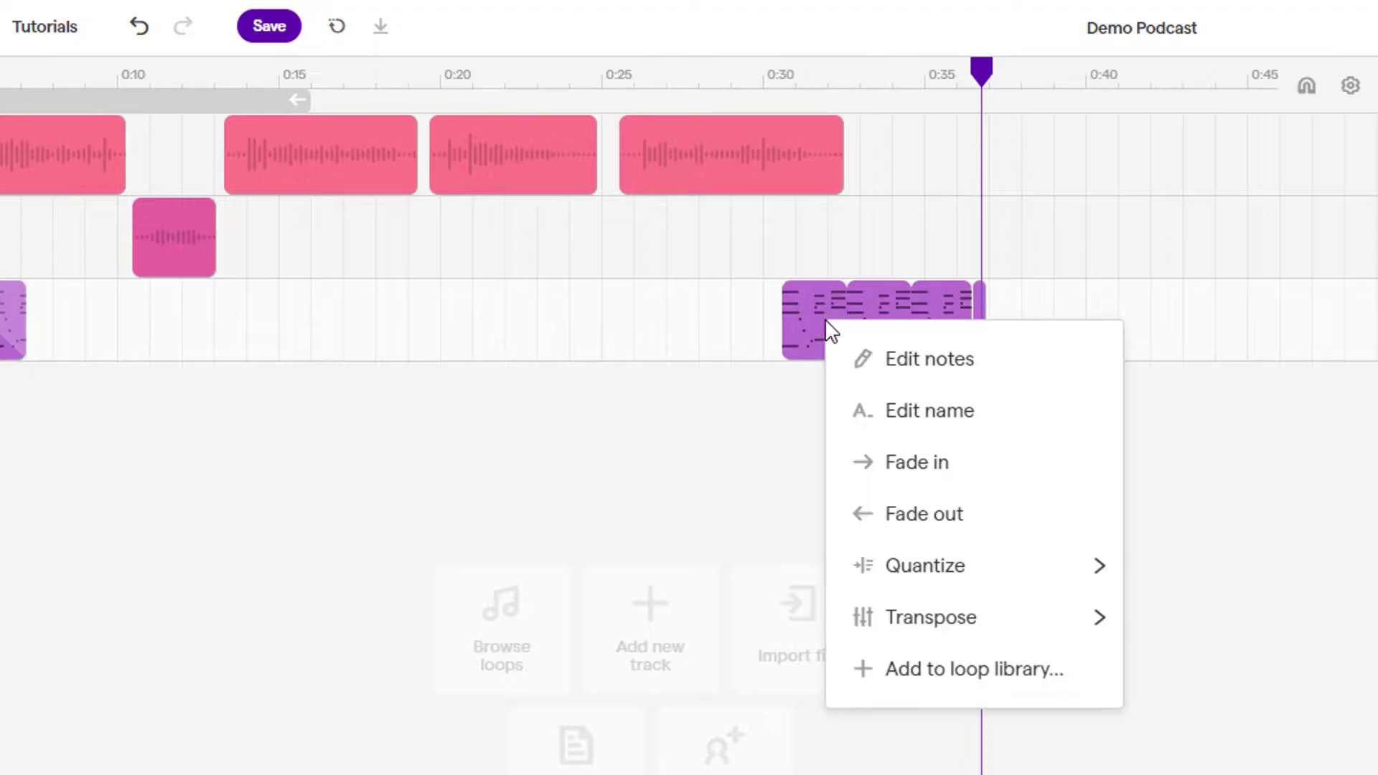
click(928, 463)
Turn down the first voice track's Vol knob and lower the Master volume slightly.
click(628, 91)
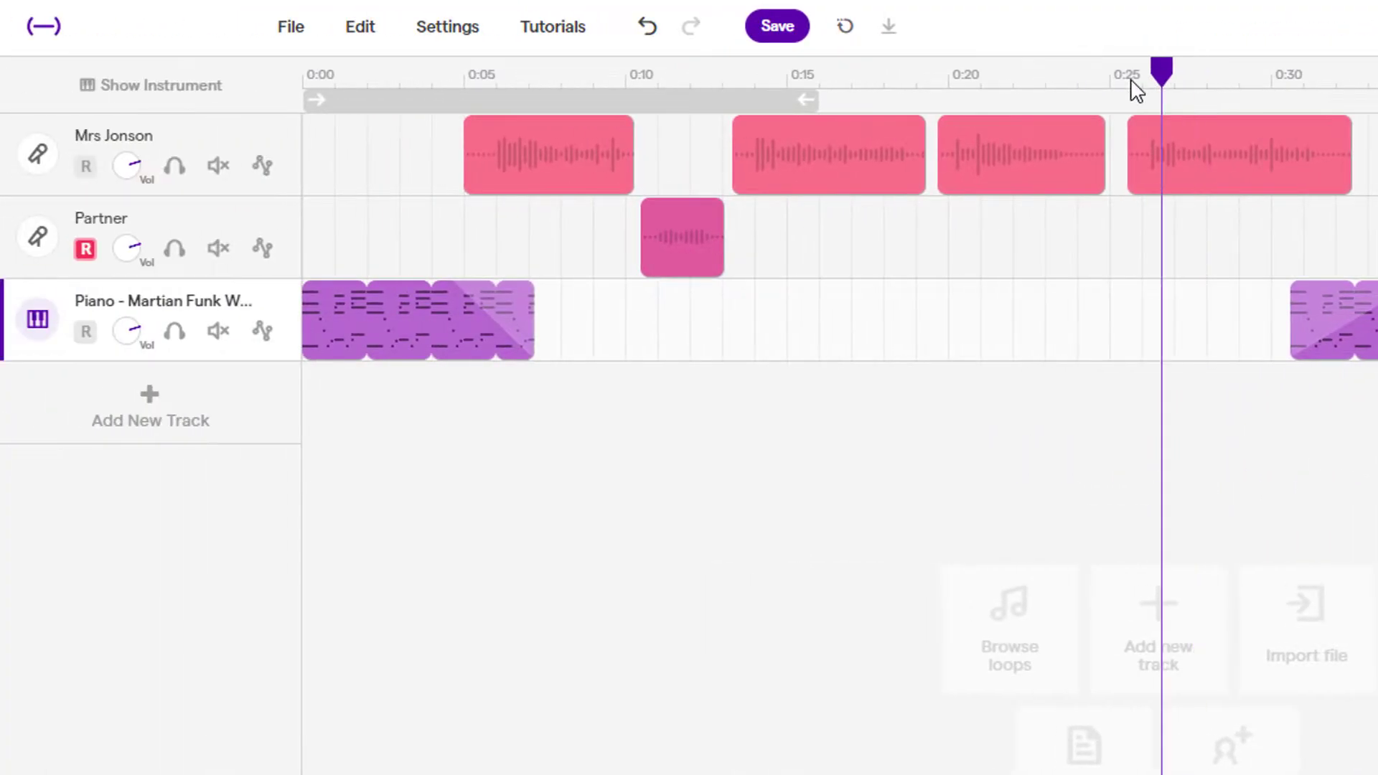
drag(1136, 90, 405, 176)
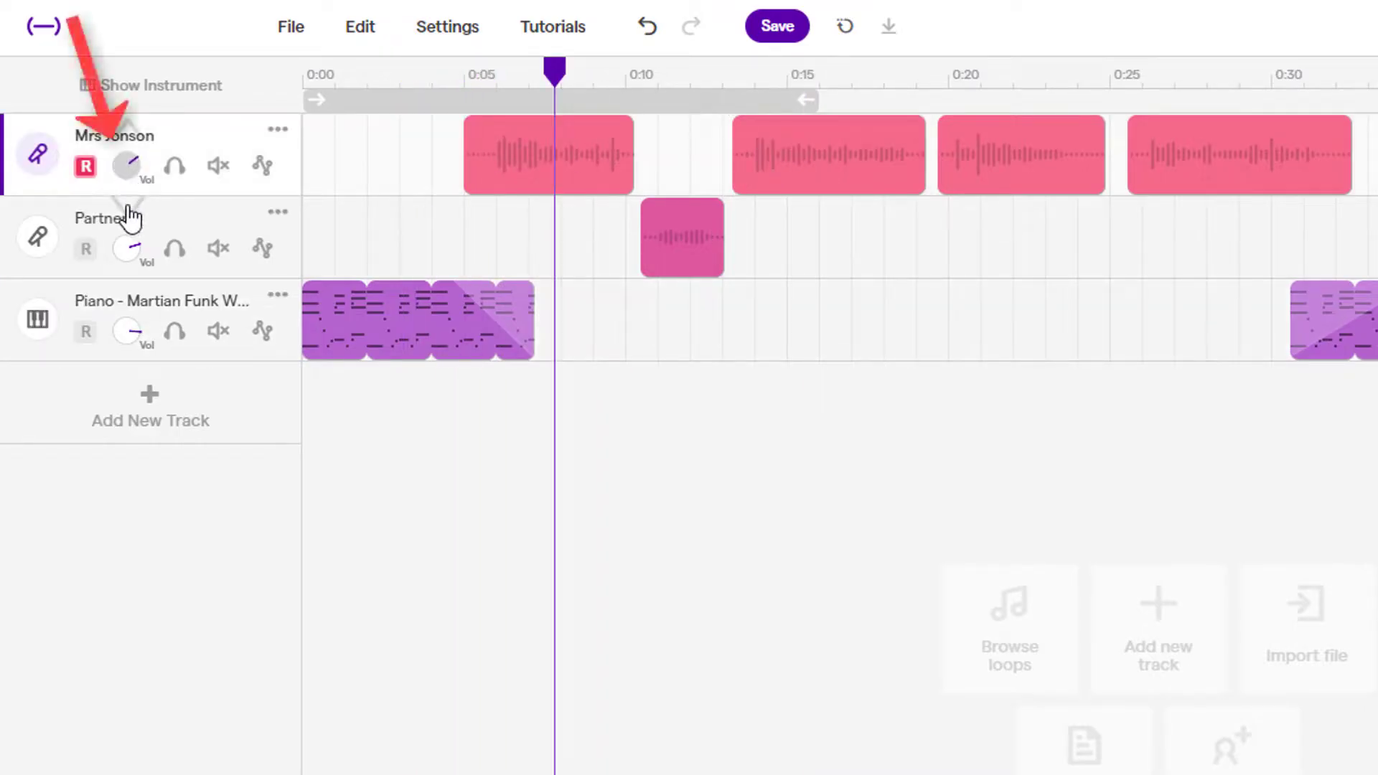
mouse_move(129, 216)
mouse_down()
mouse_move(122, 230)
mouse_move(134, 130)
mouse_up()
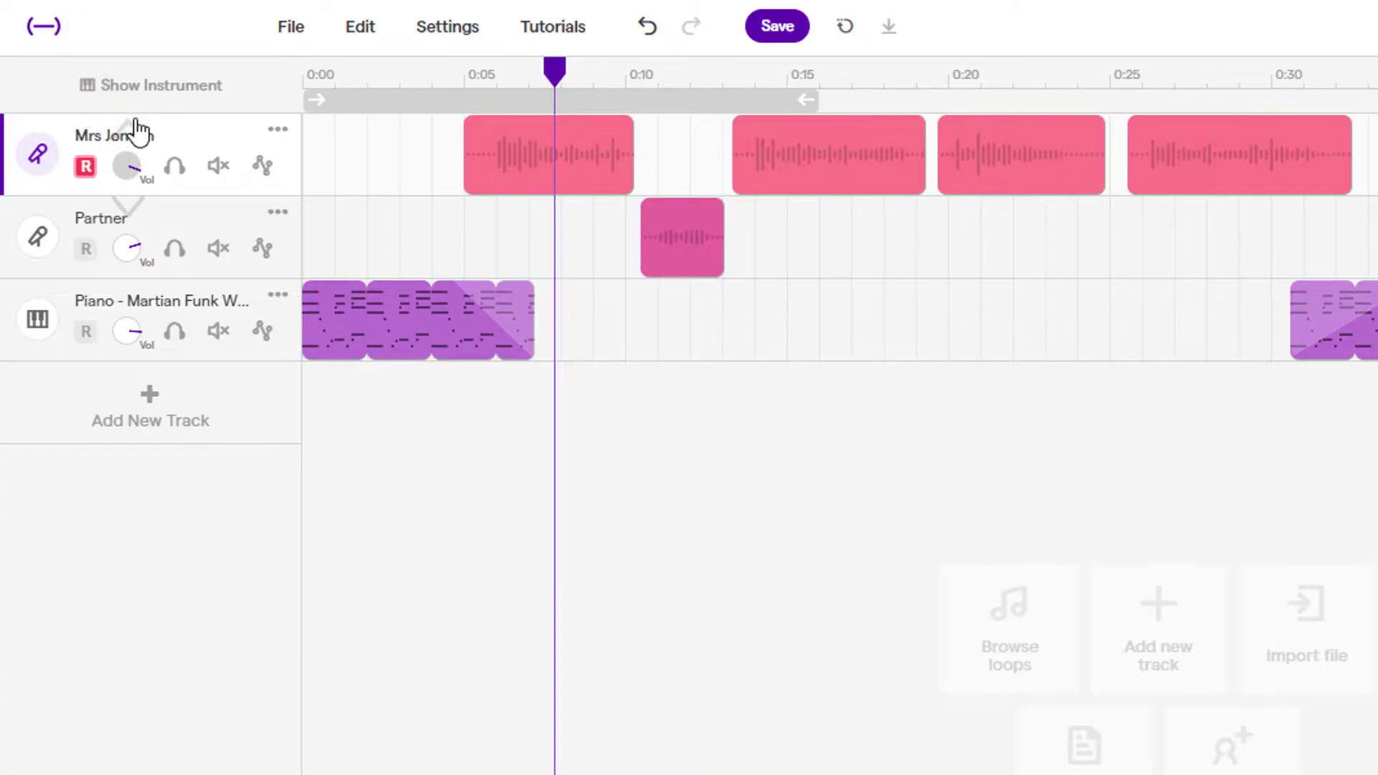
drag(118, 188, 126, 190)
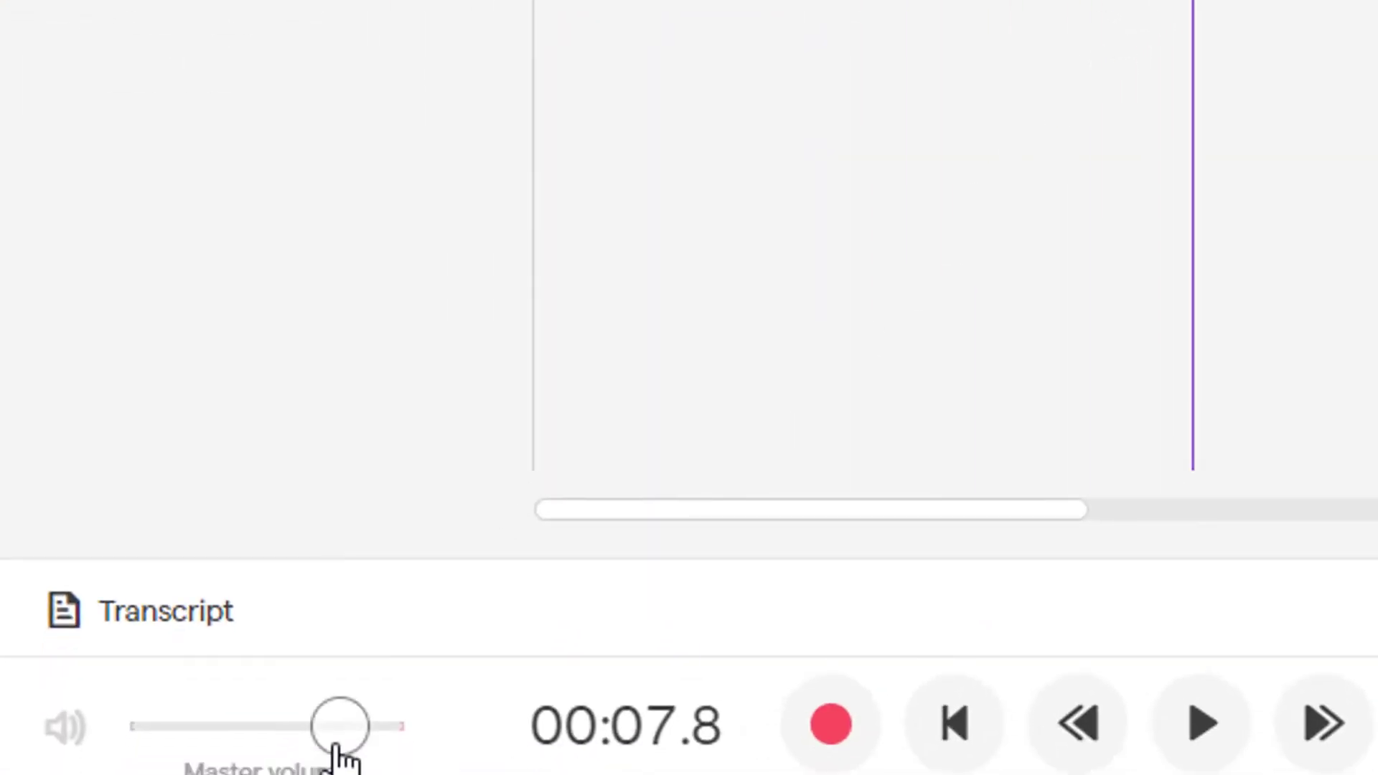
drag(347, 754, 345, 739)
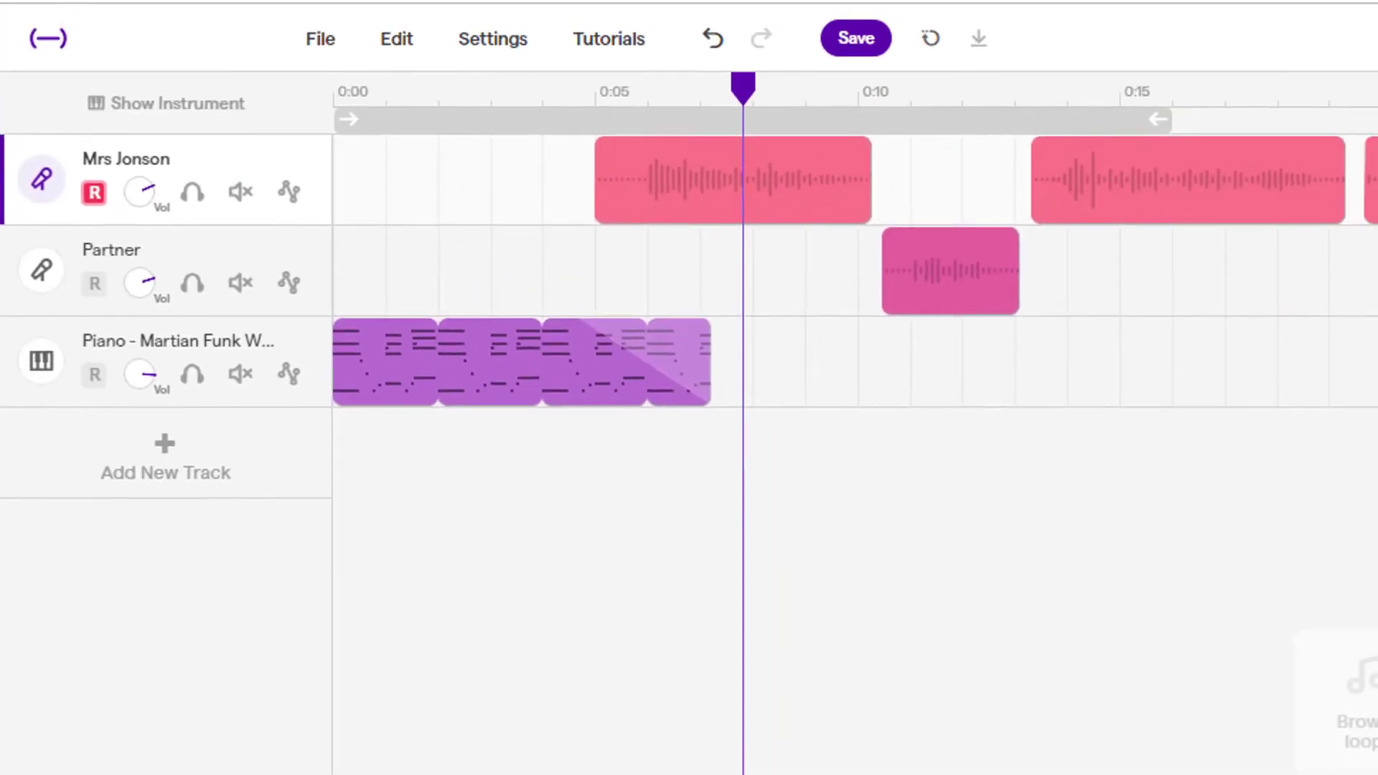
Save the project and attempt an MP3 export from the File menu.
click(858, 45)
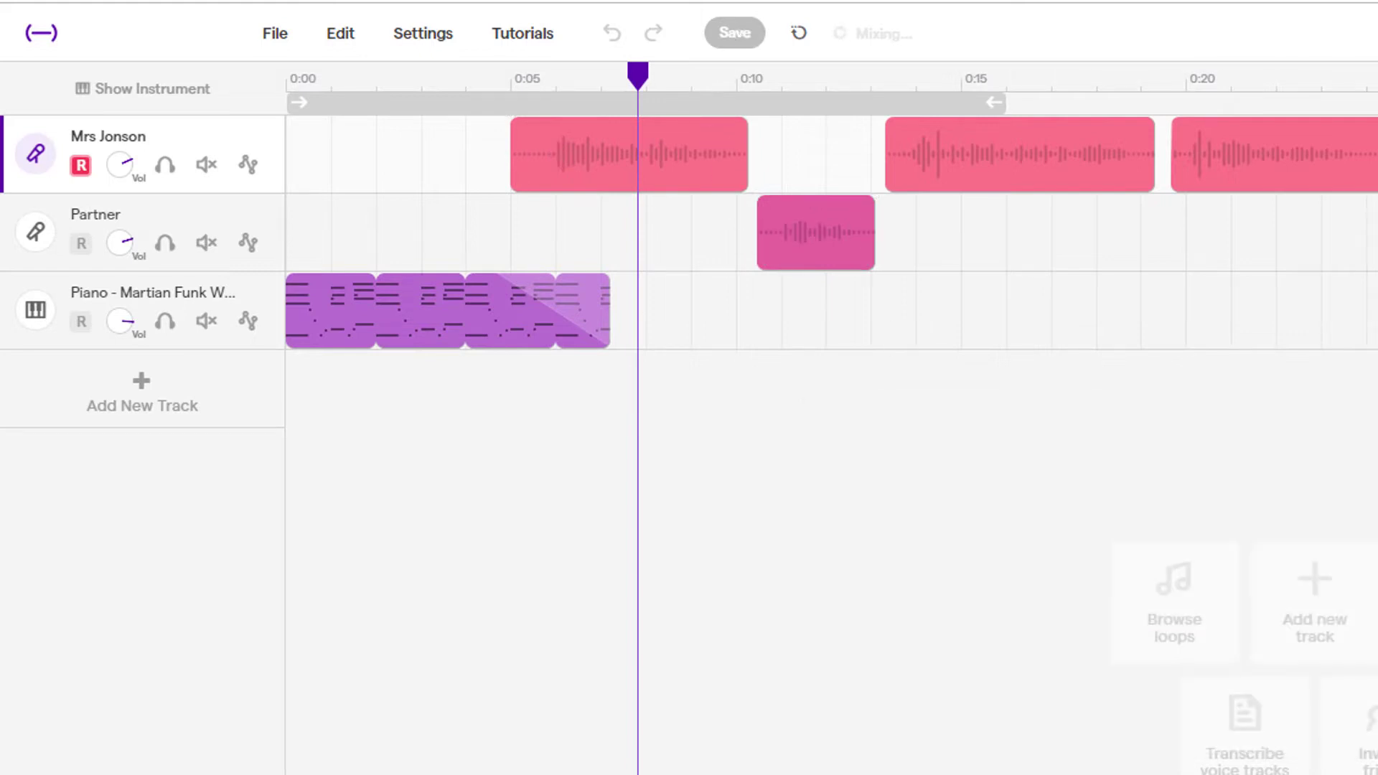
click(285, 36)
mouse_move(420, 467)
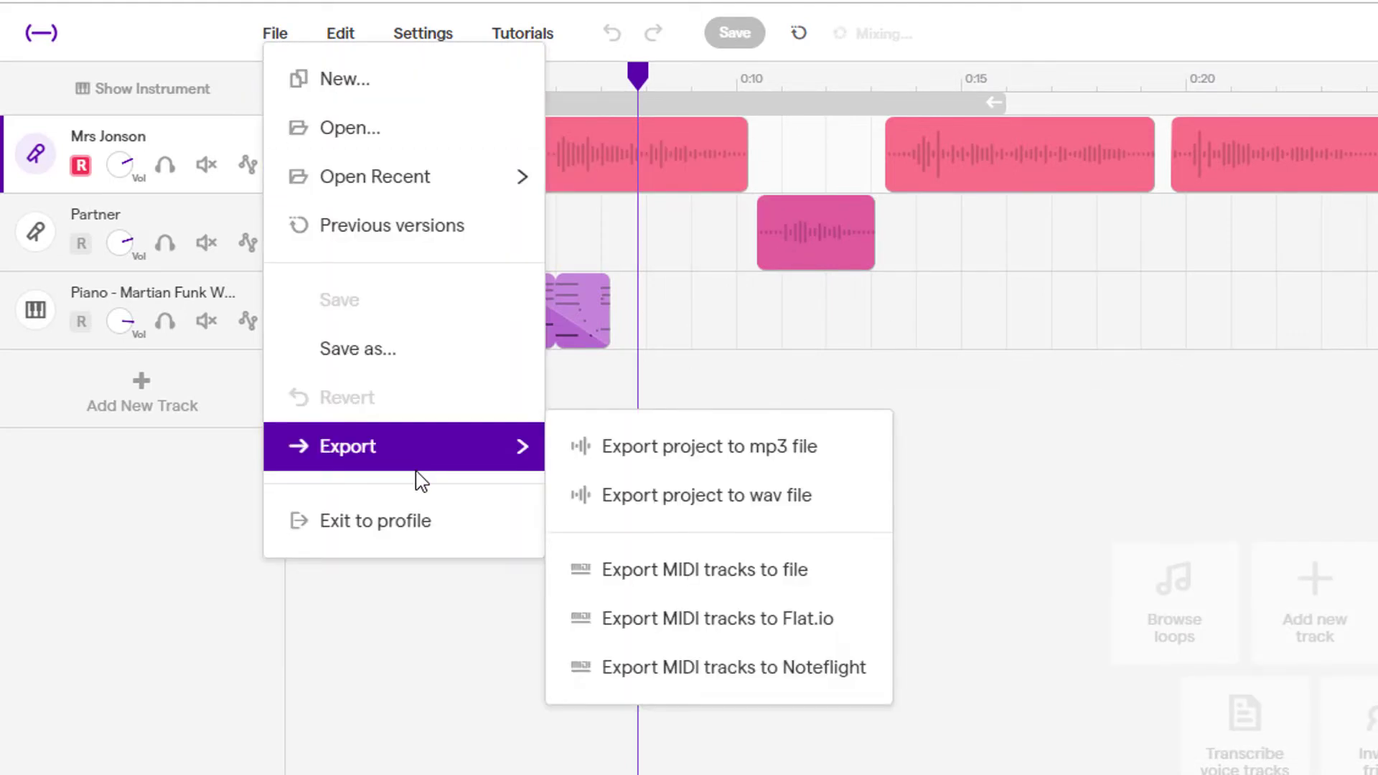
click(732, 460)
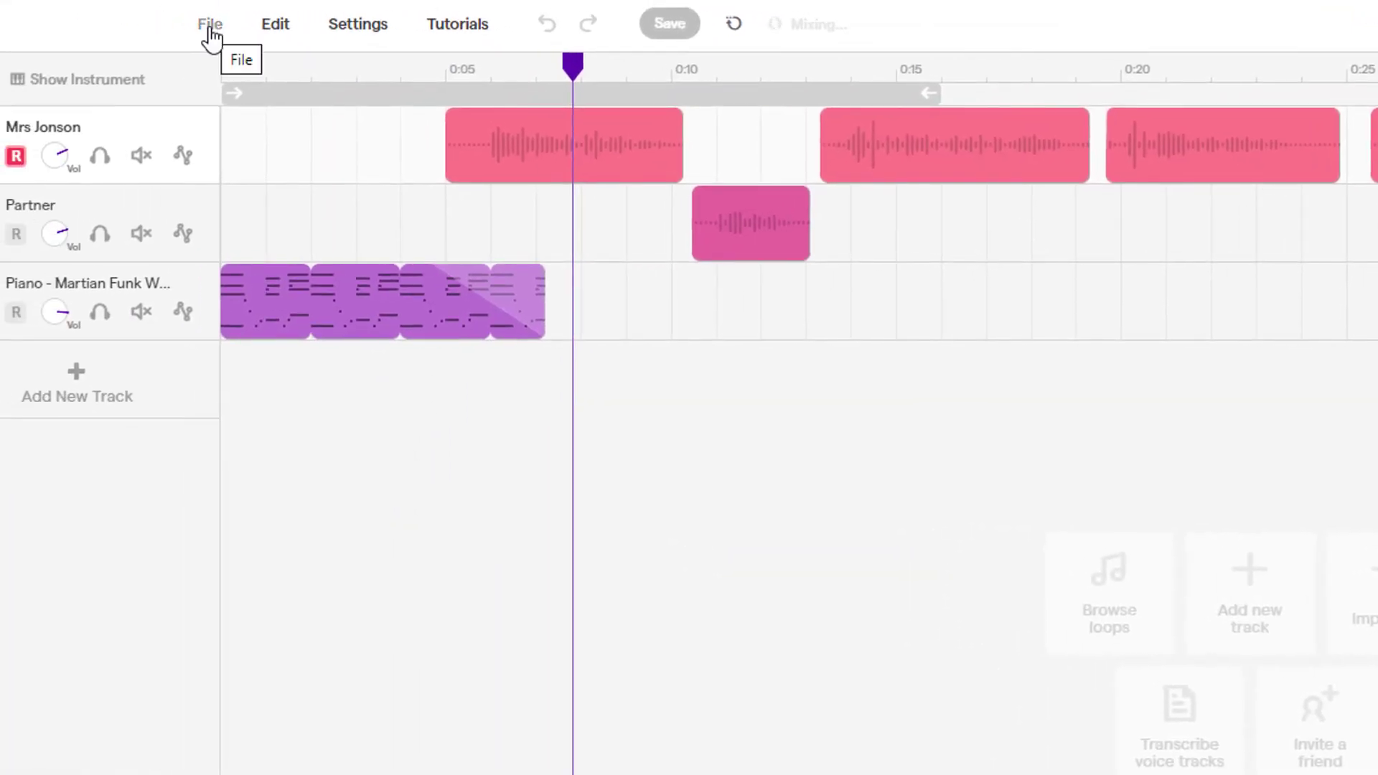
Export the project to MP3 as 'Demo Podcast' in the Downloads folder.
click(211, 29)
mouse_move(262, 441)
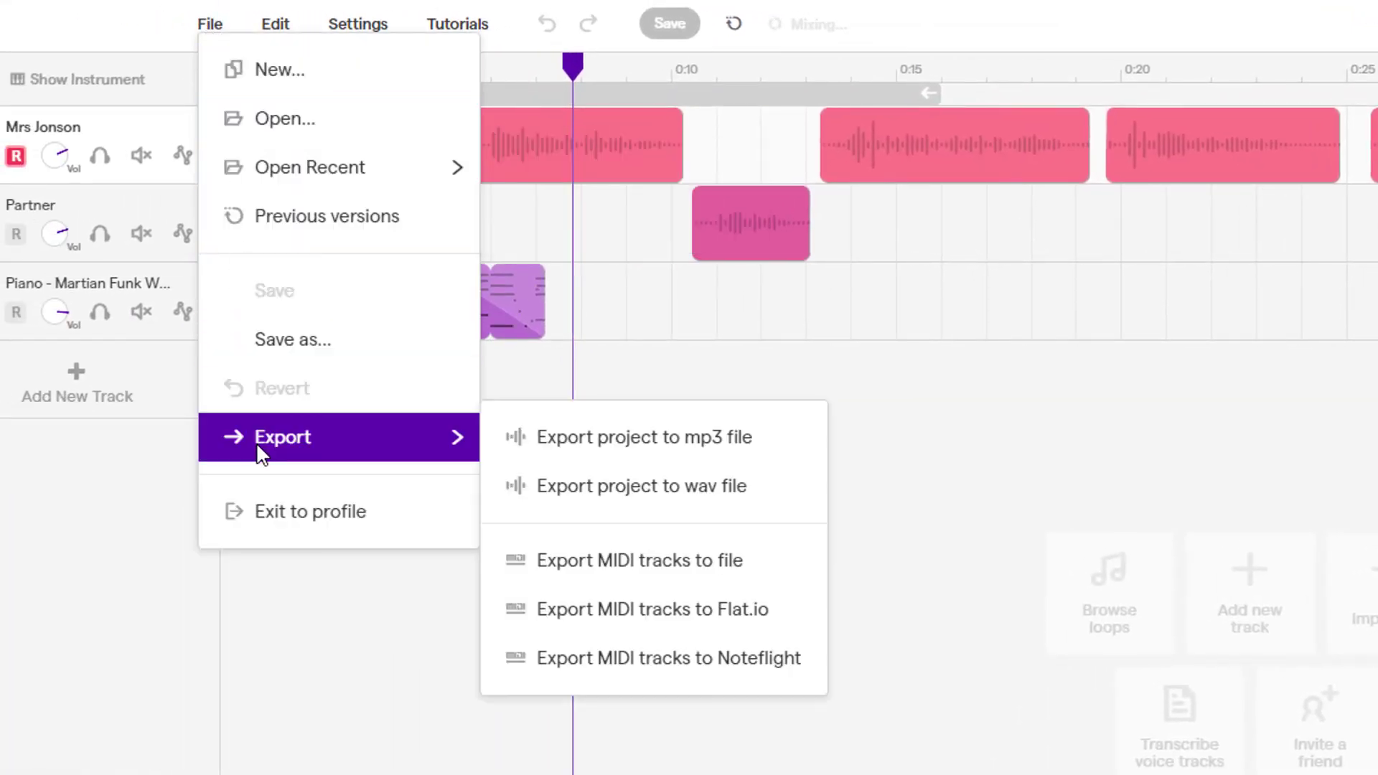
click(641, 440)
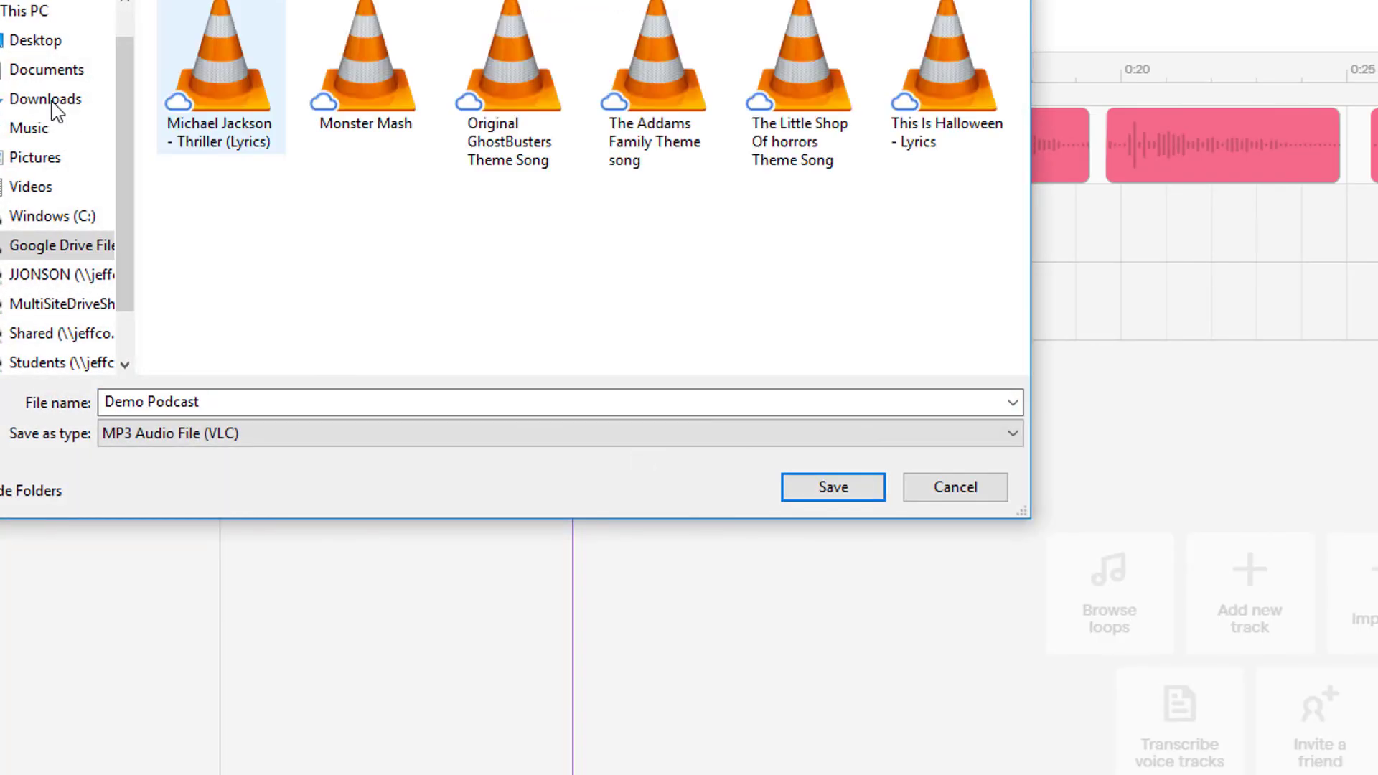
click(49, 104)
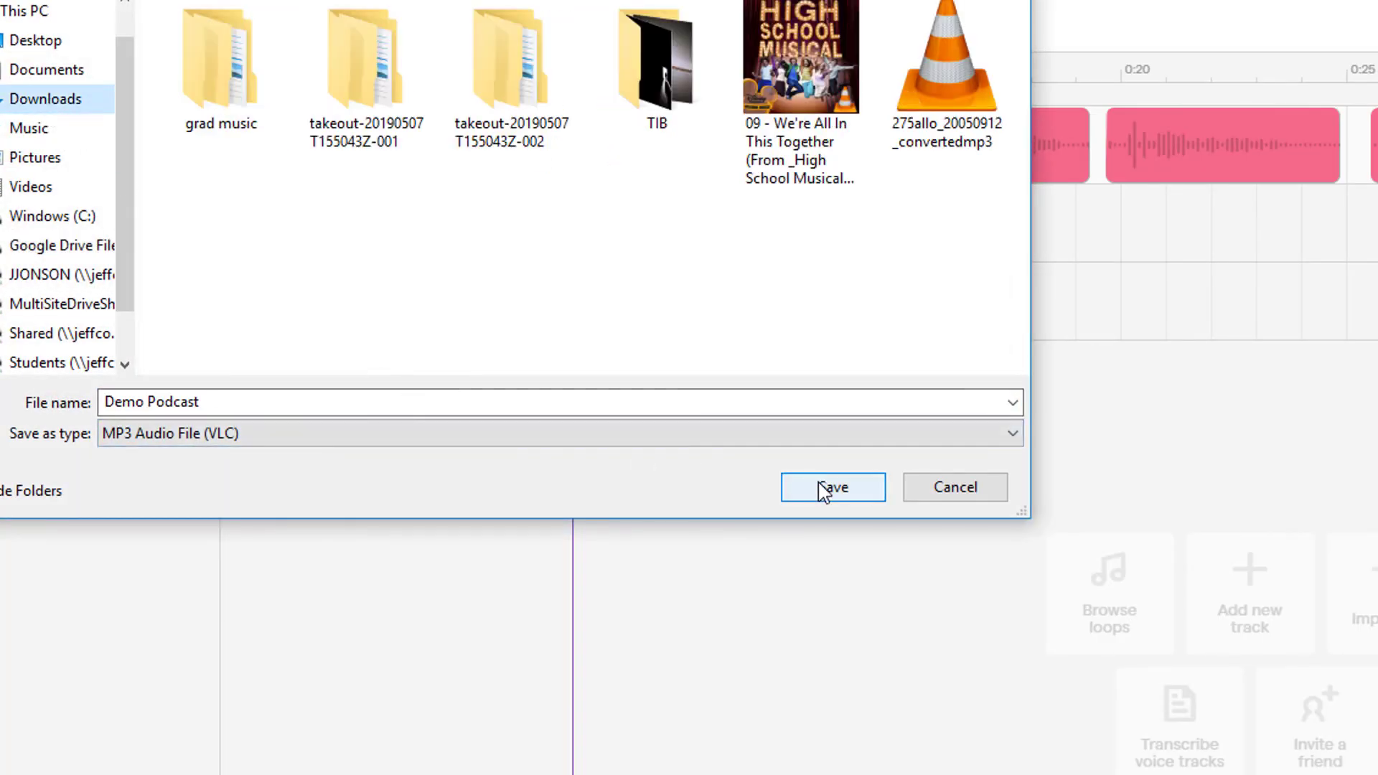